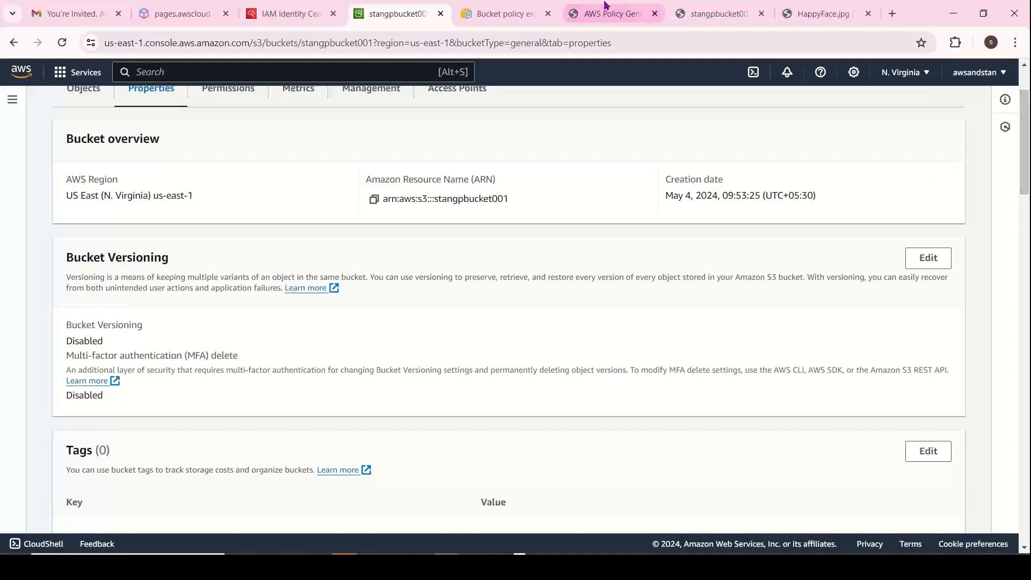
Step: Switch to the AMAZON_AWS_STORAGE_MAY2024.pptx deck in PowerPoint and select slide 87, "Amazon S3 : Versioning"
{"action": "key", "text": "alt+Tab"}
{"action": "key", "text": "alt+Tab"}
{"action": "key", "text": "alt+Tab"}
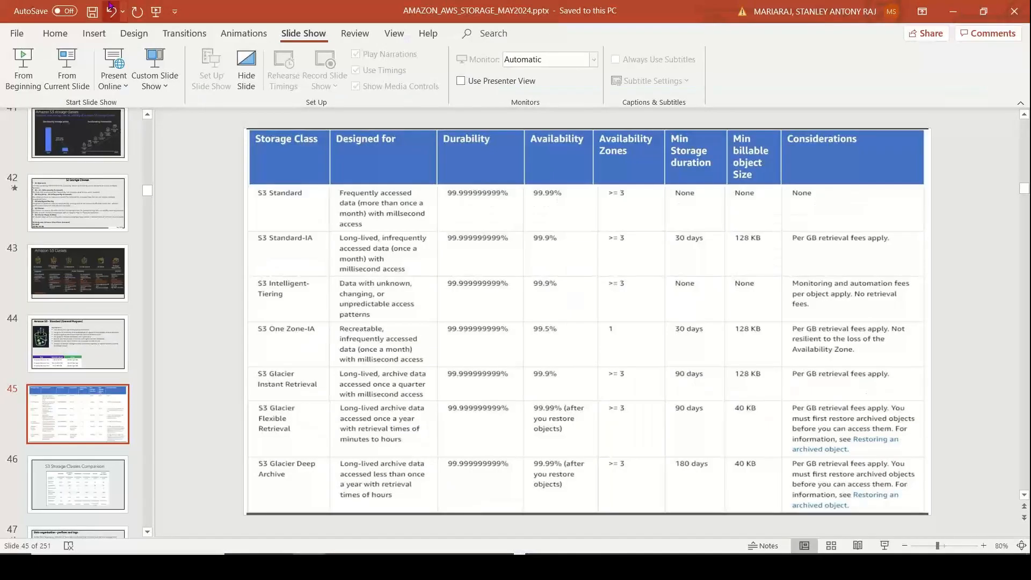
{"action": "scroll", "coordinate": [146, 205], "scroll_direction": "down", "scroll_amount": 3}
{"action": "left_click_drag", "start_coordinate": [146, 207], "coordinate": [147, 262]}
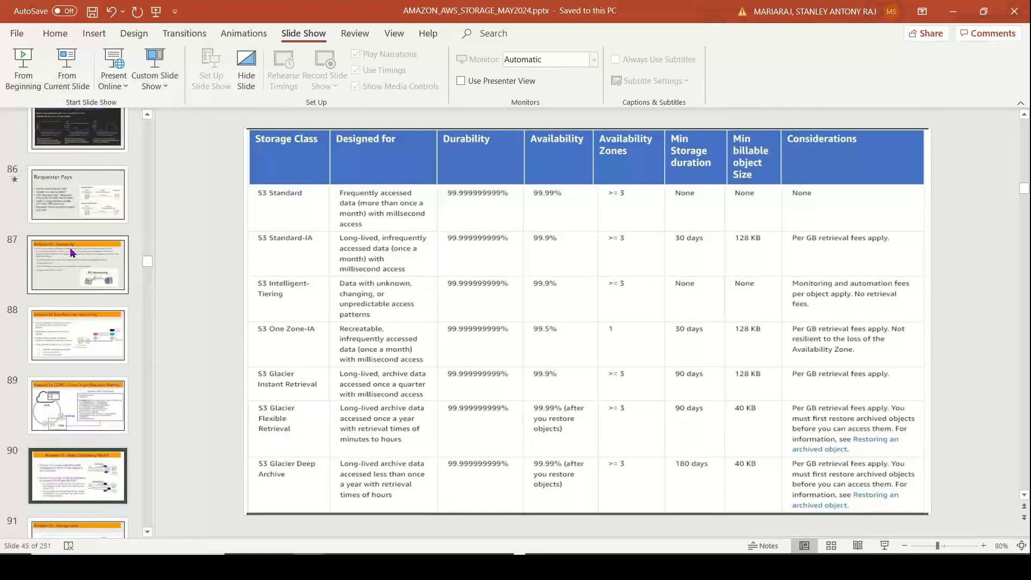
{"action": "left_click", "coordinate": [110, 250]}
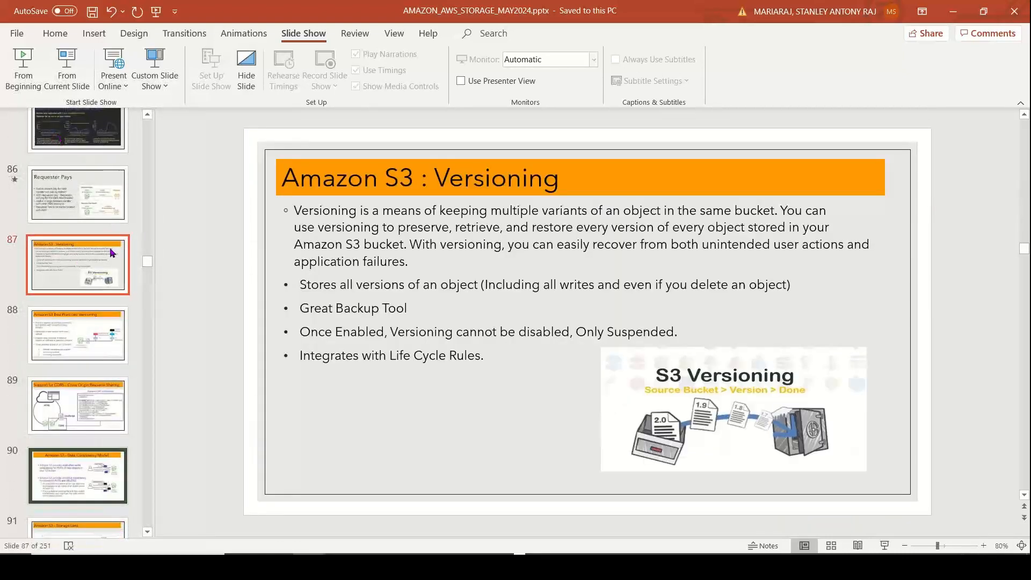
{"action": "left_click", "coordinate": [66, 67]}
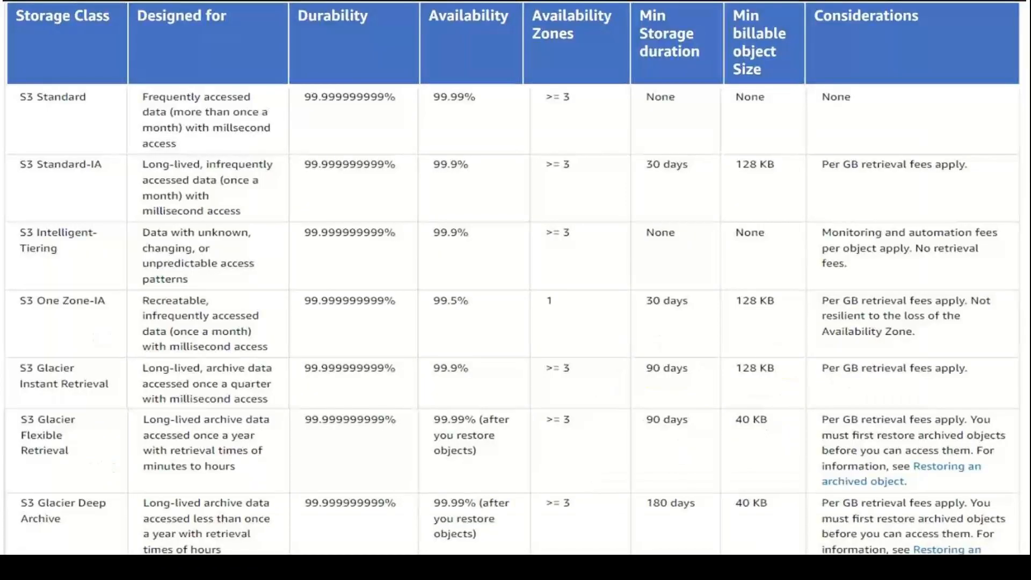
{"action": "key", "text": "Right"}
{"action": "key", "text": "Escape"}
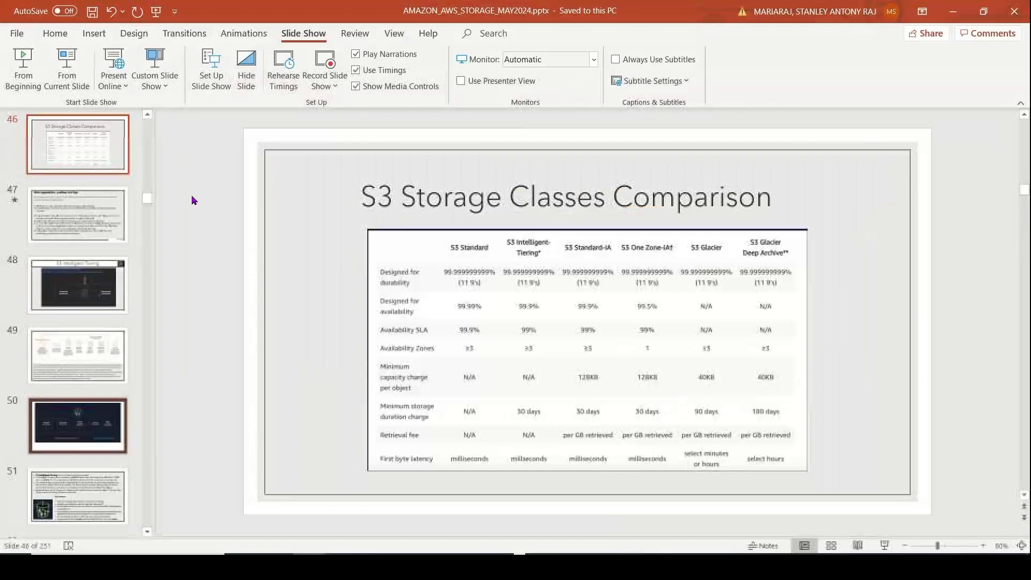
Step: Present slide 87, "Amazon S3 : Versioning", as a full-screen slide show
{"action": "left_click_drag", "start_coordinate": [151, 204], "coordinate": [159, 263]}
{"action": "left_click", "coordinate": [128, 206]}
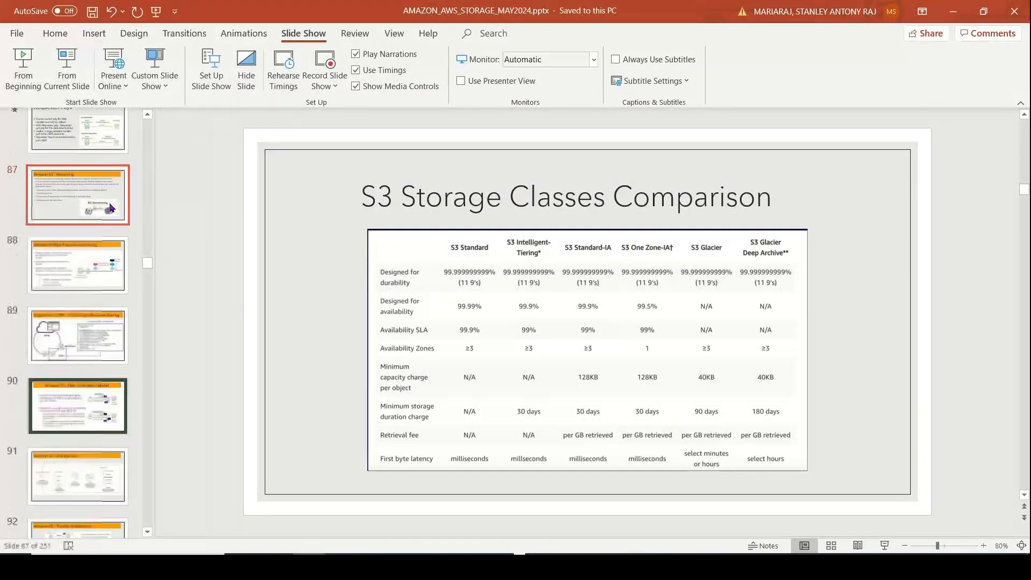
{"action": "left_click", "coordinate": [70, 80]}
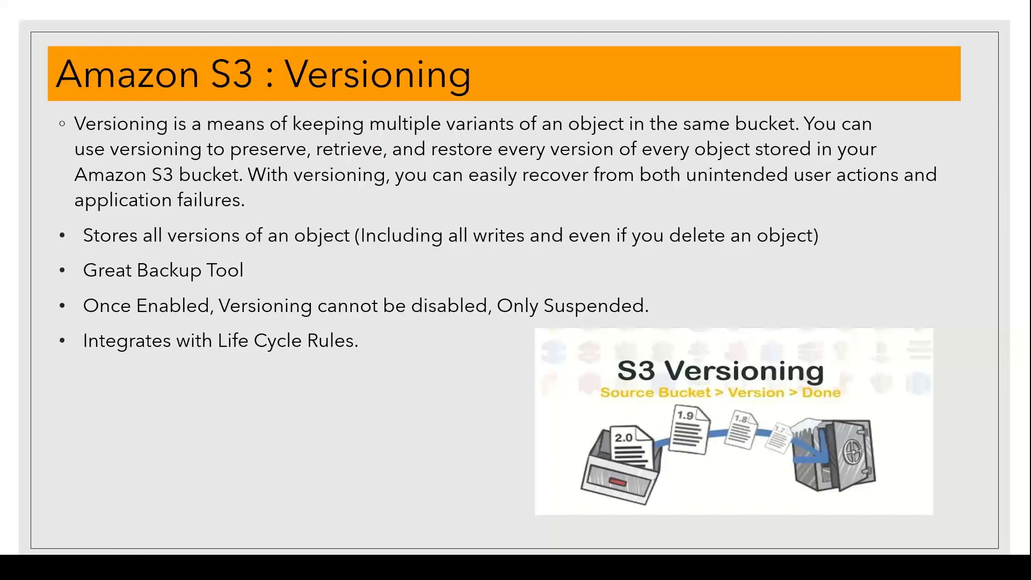
Step: Switch to the AWS console in the browser and copy the Bucket Versioning description, leaving out the Learn more link
{"action": "key", "text": "alt+Tab"}
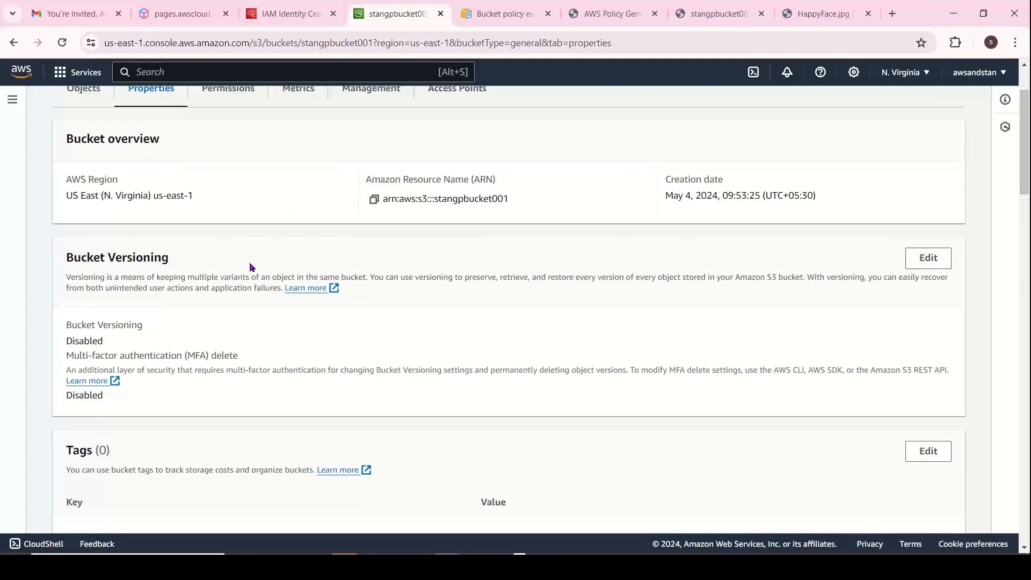
{"action": "left_click_drag", "start_coordinate": [280, 289], "coordinate": [64, 280]}
{"action": "key", "text": "ctrl+c"}
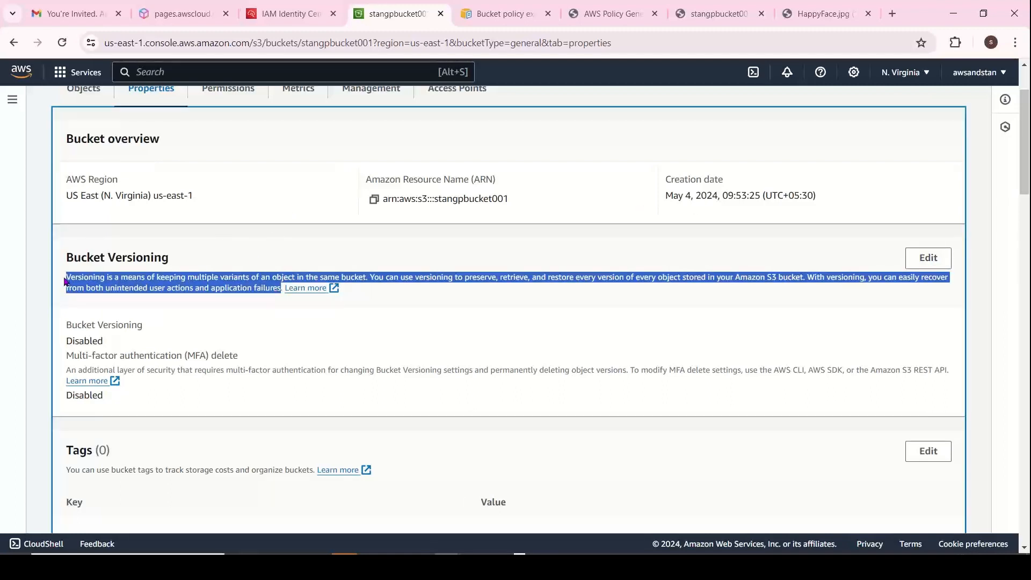
Step: Switch to the AWS_C_STORAGE_DAY1_28APR2024.xlsx workbook in Excel and add a new sheet named Versioning after the Permissions sheet
{"action": "key", "text": "alt+Tab"}
{"action": "key", "text": "alt+Tab"}
{"action": "key", "text": "alt+Tab"}
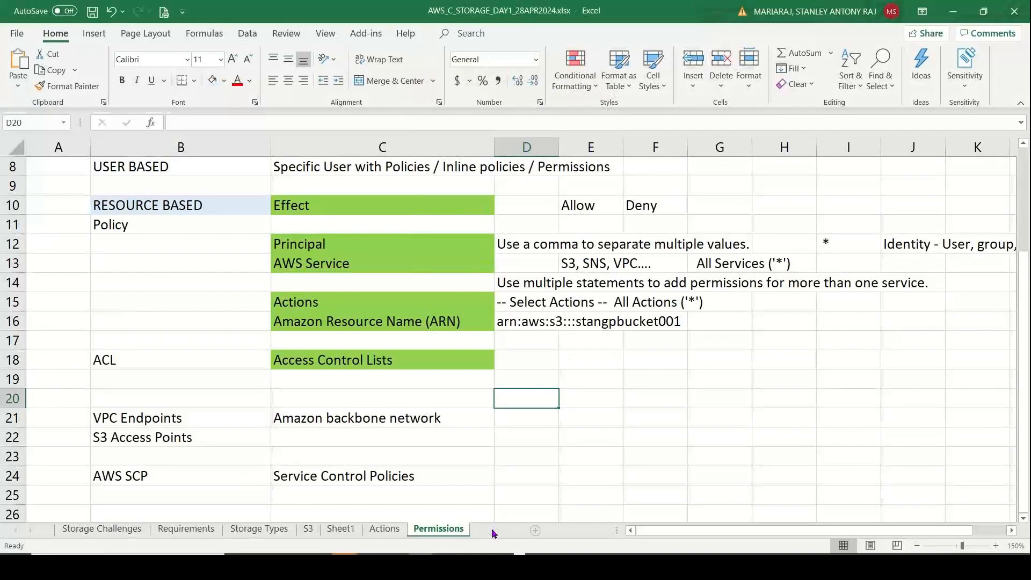
{"action": "left_click", "coordinate": [492, 529]}
{"action": "double_click", "coordinate": [493, 529]}
{"action": "type", "text": "Versioning"}
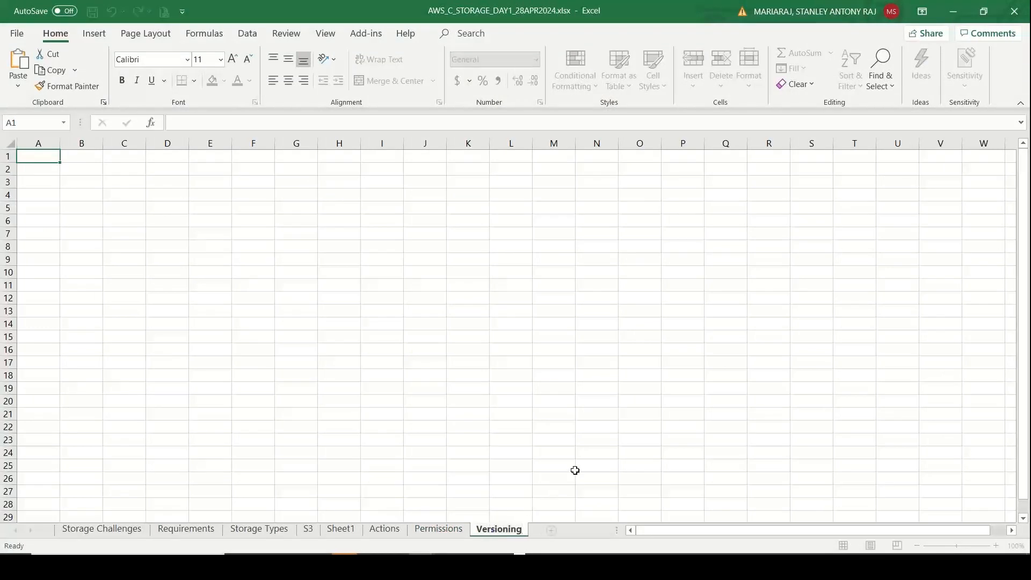
Step: Paste the copied description into cell B1, then copy and remove everything after its first sentence
{"action": "left_click", "coordinate": [91, 162]}
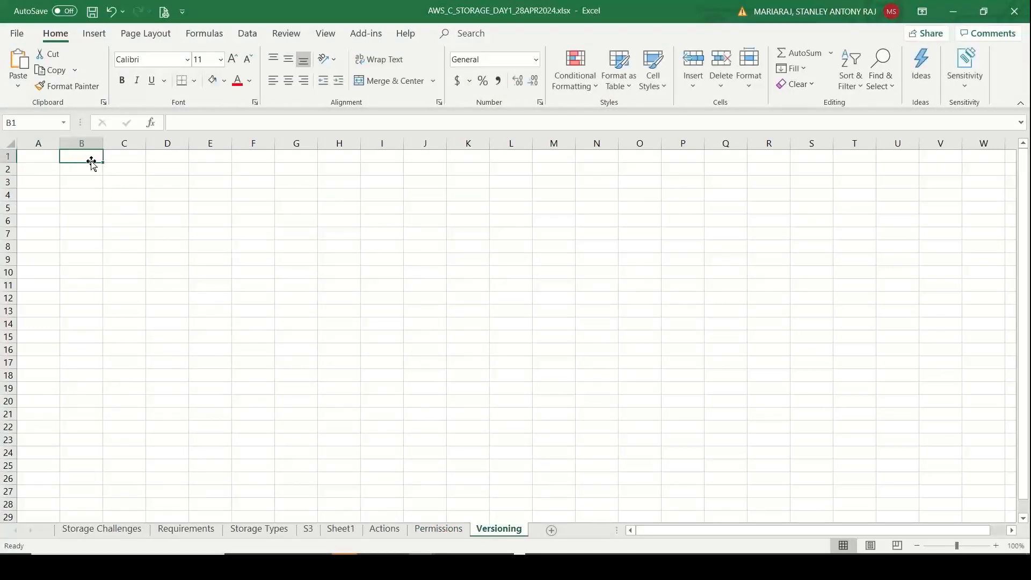
{"action": "double_click", "coordinate": [86, 158]}
{"action": "key", "text": "ctrl+v"}
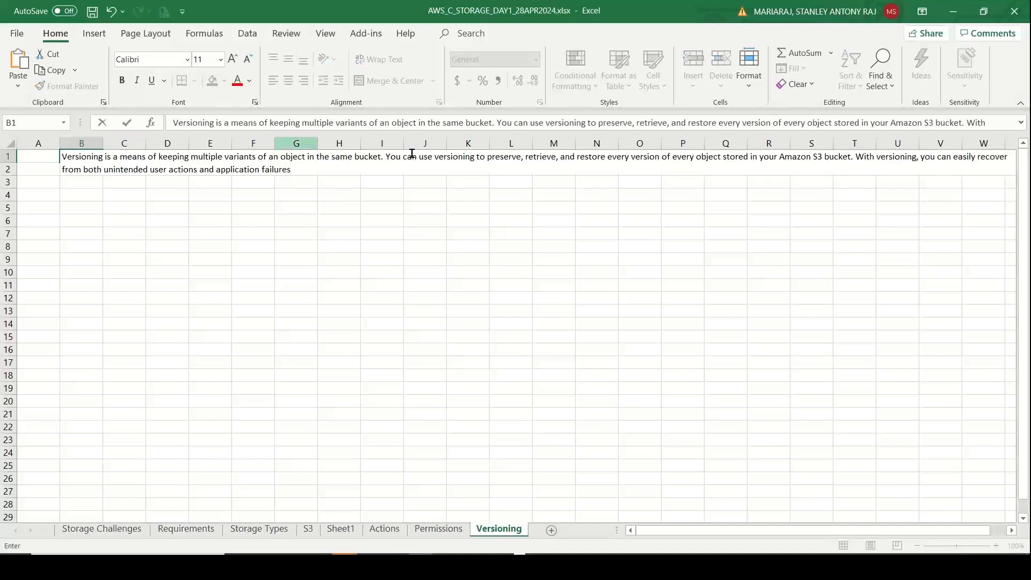
{"action": "left_click_drag", "start_coordinate": [384, 156], "coordinate": [420, 249]}
{"action": "key", "text": "ctrl+c"}
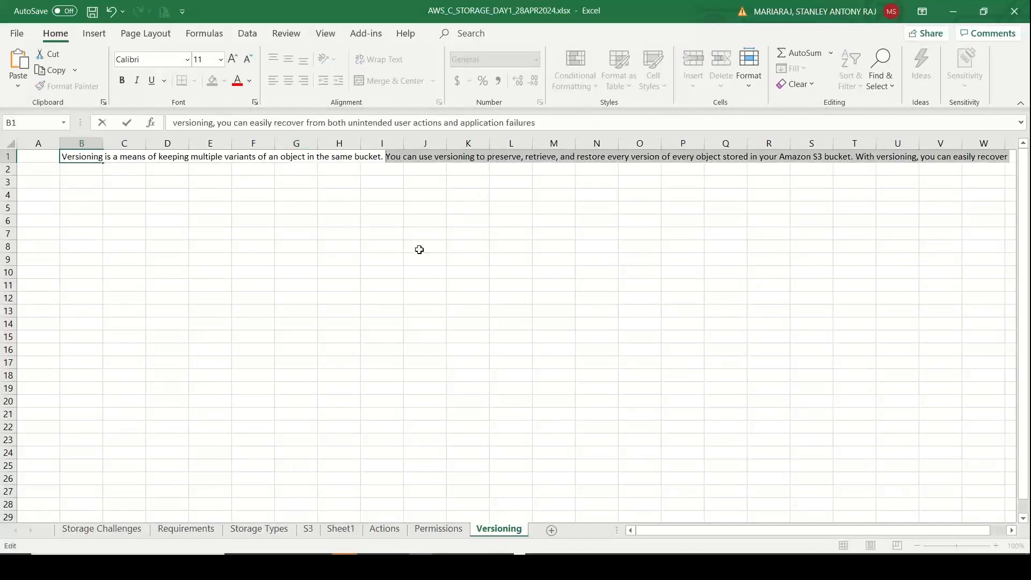
{"action": "key", "text": "Delete"}
Step: Paste the removed text into cell B2 and move its sentence starting "With versioning" to cell B3
{"action": "left_click", "coordinate": [92, 171]}
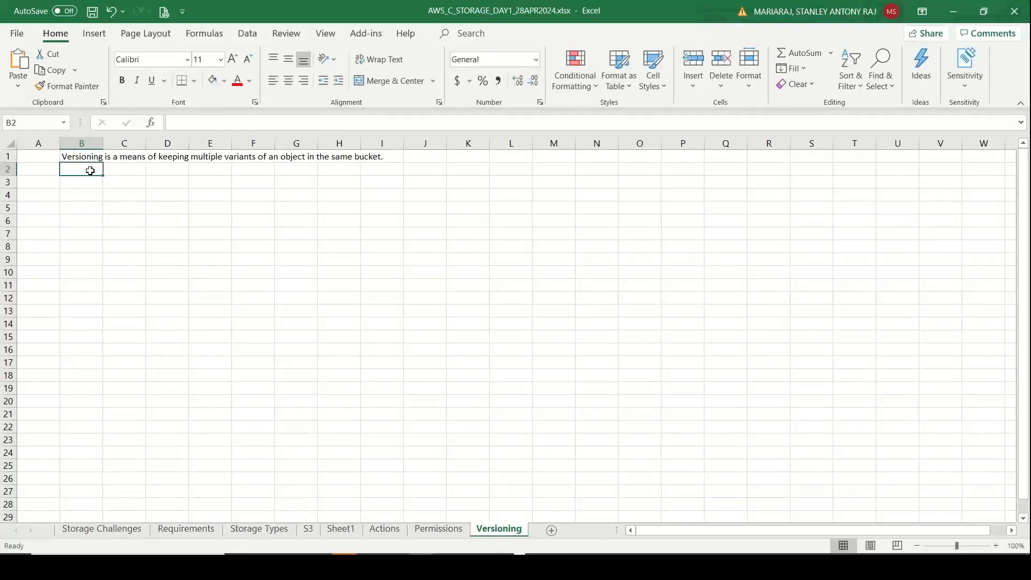
{"action": "key", "text": "ctrl+v"}
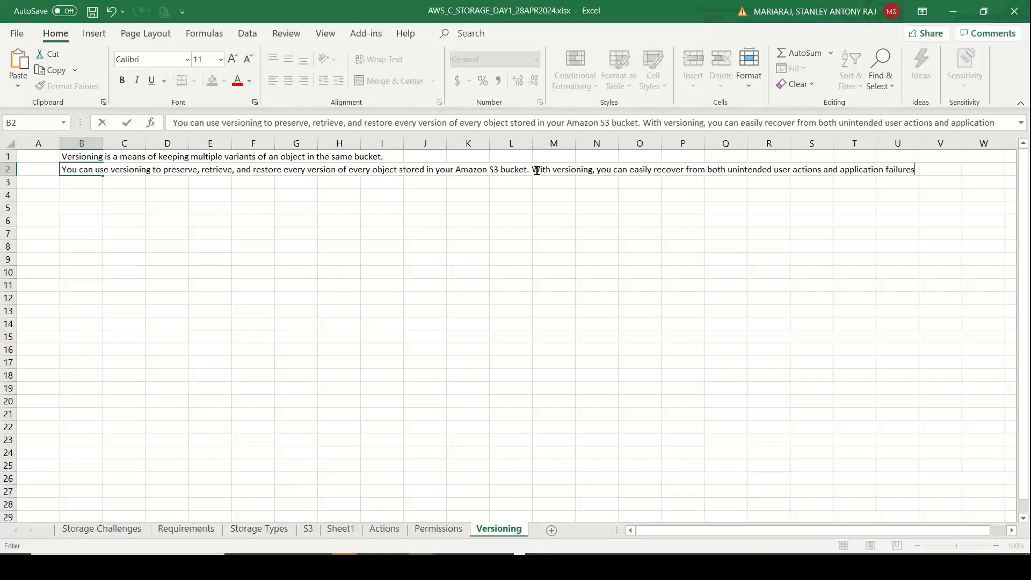
{"action": "left_click_drag", "start_coordinate": [531, 169], "coordinate": [1027, 213]}
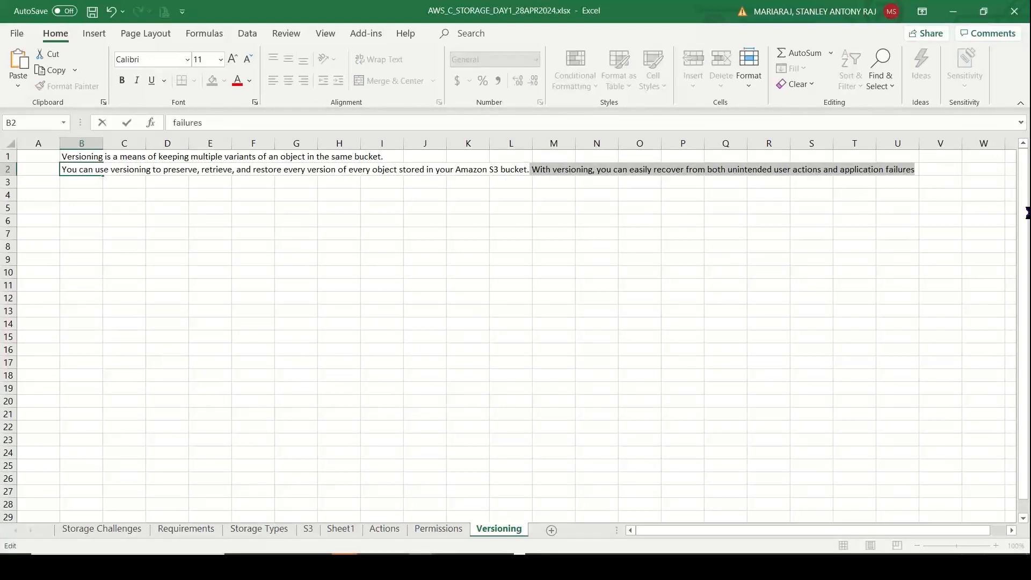
{"action": "key", "text": "ctrl+x"}
{"action": "left_click", "coordinate": [89, 182]}
{"action": "key", "text": "ctrl+v"}
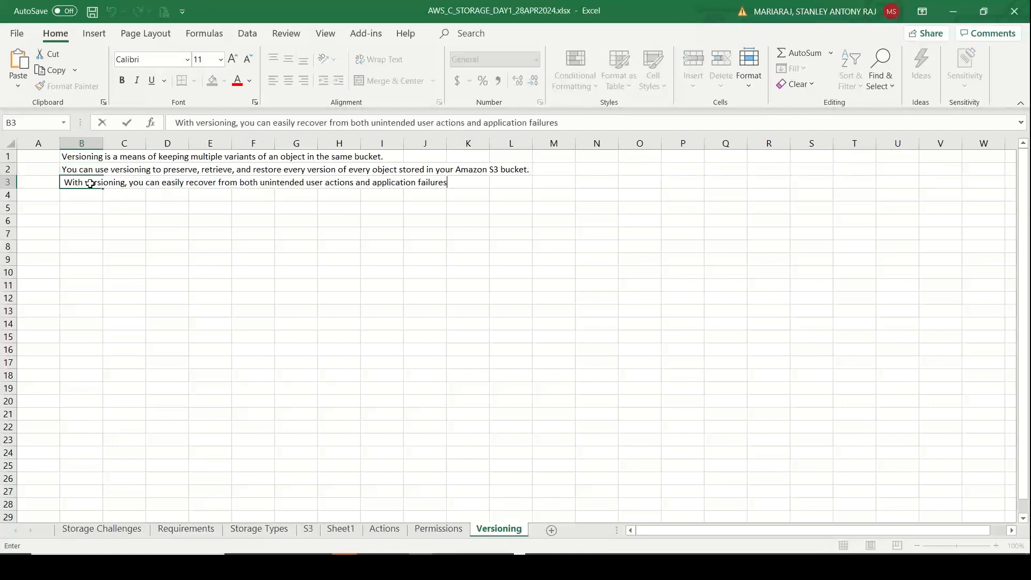
{"action": "left_click", "coordinate": [167, 245]}
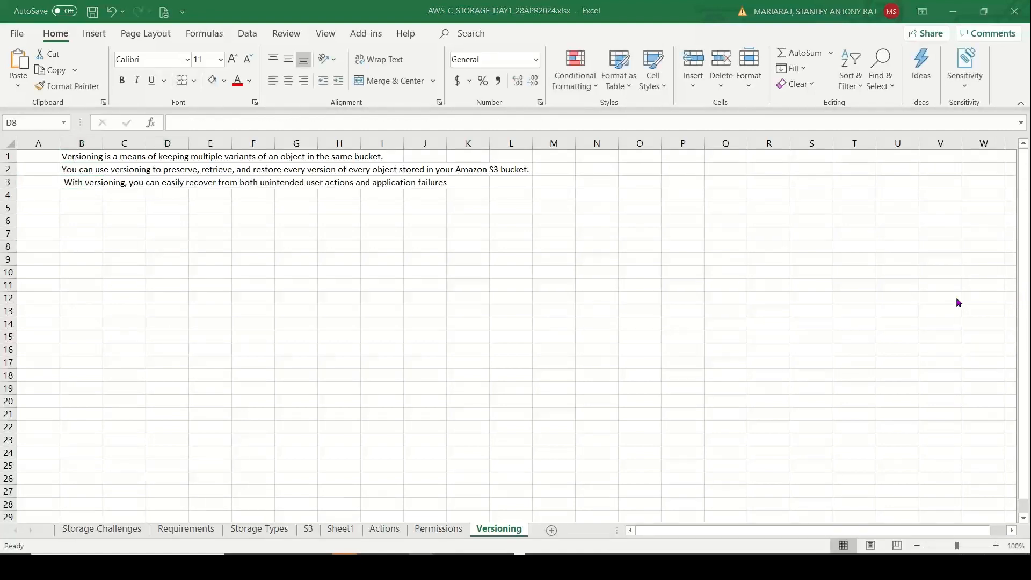
Step: Enlarge the sheet view to 150% and enter "Versioning is not enabled by default" in cell B5
{"action": "left_click", "coordinate": [996, 545]}
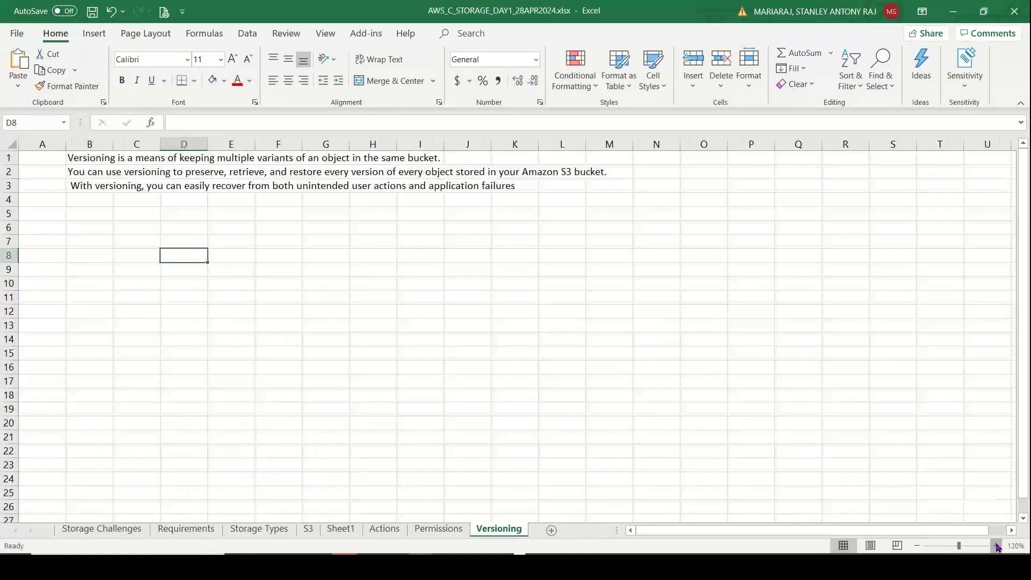
{"action": "left_click", "coordinate": [995, 545]}
{"action": "left_click", "coordinate": [996, 545]}
{"action": "left_click", "coordinate": [995, 545]}
{"action": "left_click", "coordinate": [995, 545]}
{"action": "left_click", "coordinate": [145, 246]}
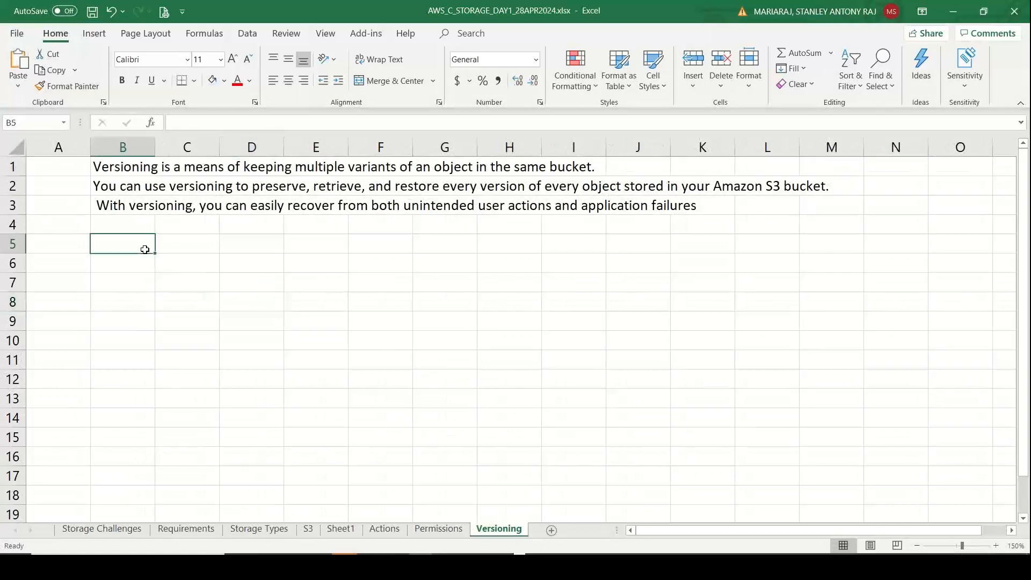
{"action": "type", "text": "Versioning i"}
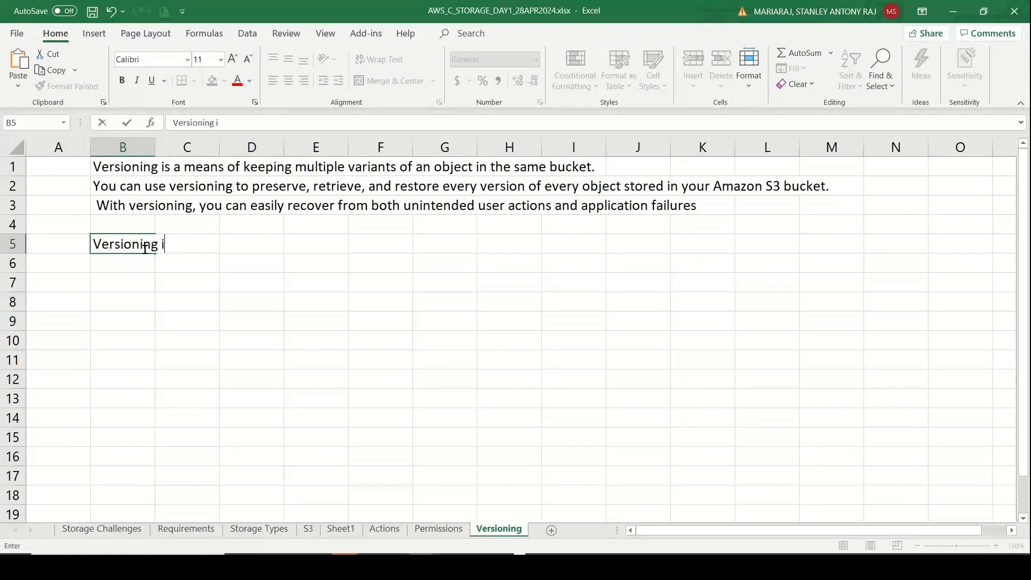
{"action": "type", "text": "s not enabled by default"}
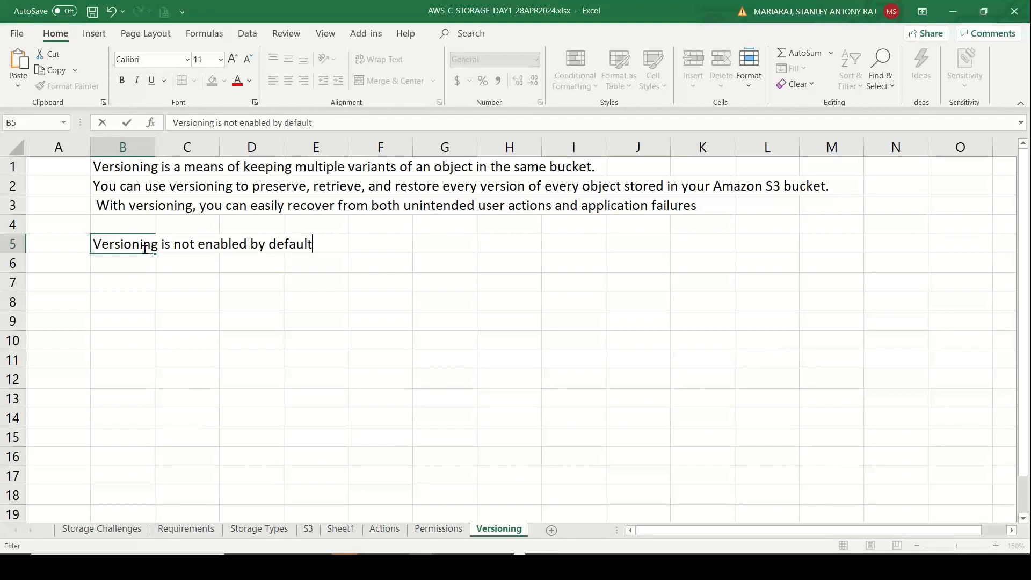
{"action": "key", "text": "Return"}
Step: Enter "After enabling, versioning cannot be disabled, but can be suspended for interim.." in cell C6
{"action": "key", "text": "Right"}
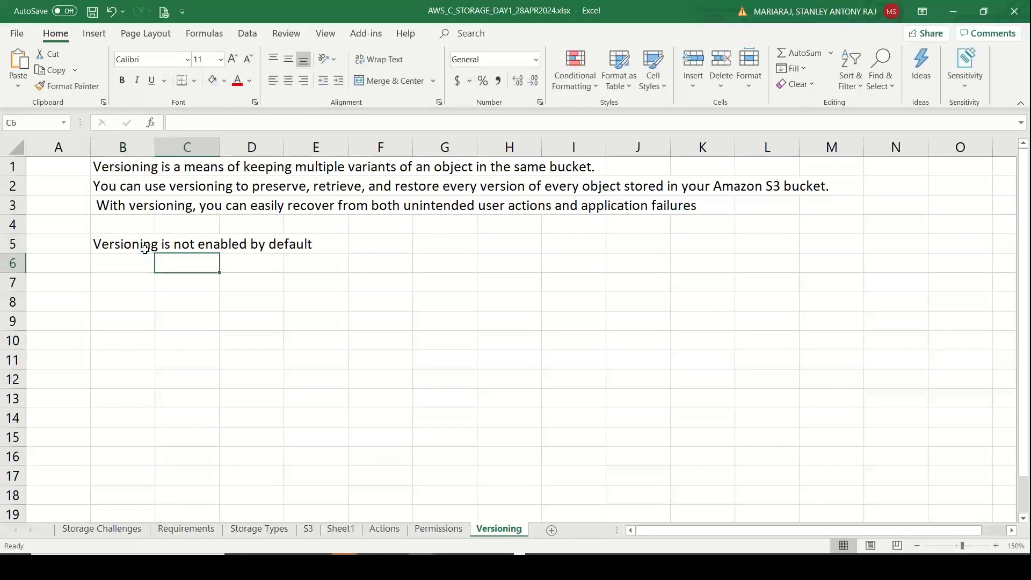
{"action": "type", "text": "Afte"}
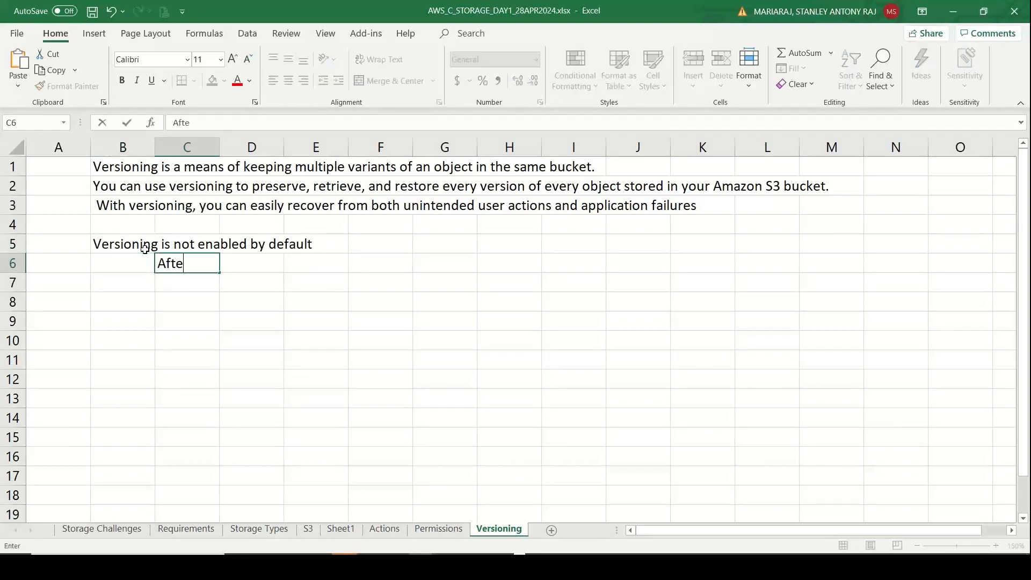
{"action": "type", "text": "r enabling, ve"}
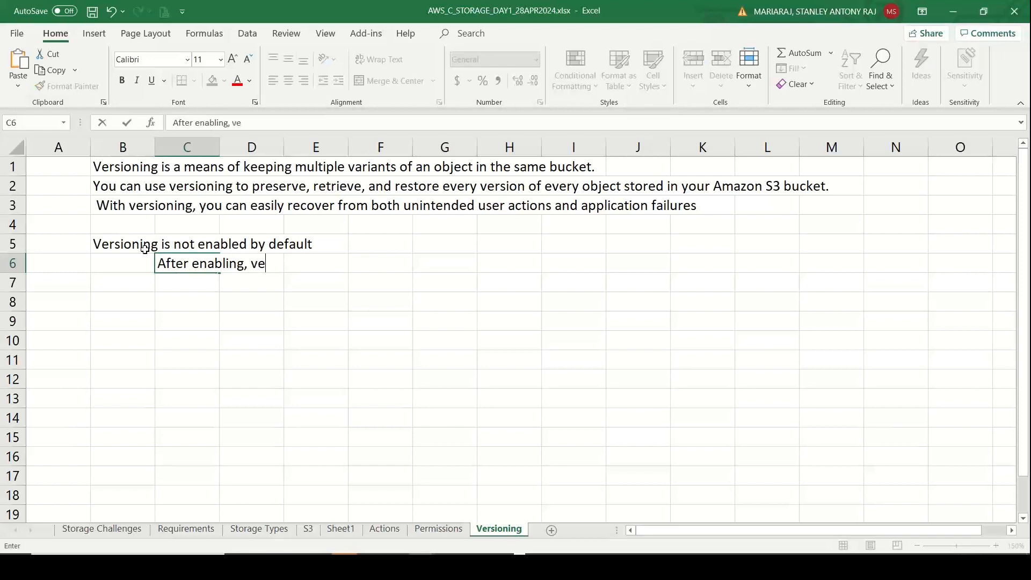
{"action": "type", "text": "rsioning cannot be disabled,"}
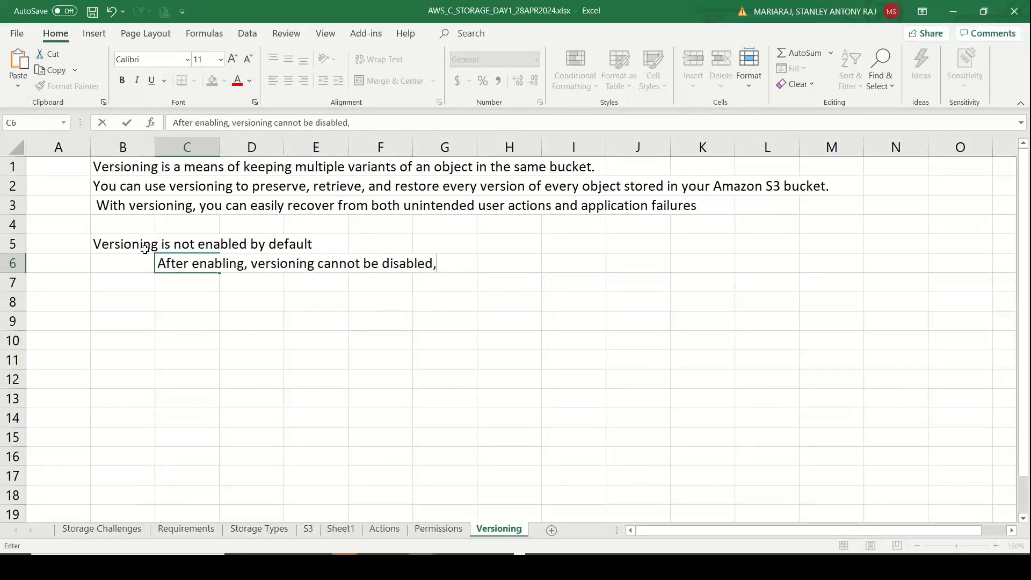
{"action": "type", "text": " but can be d"}
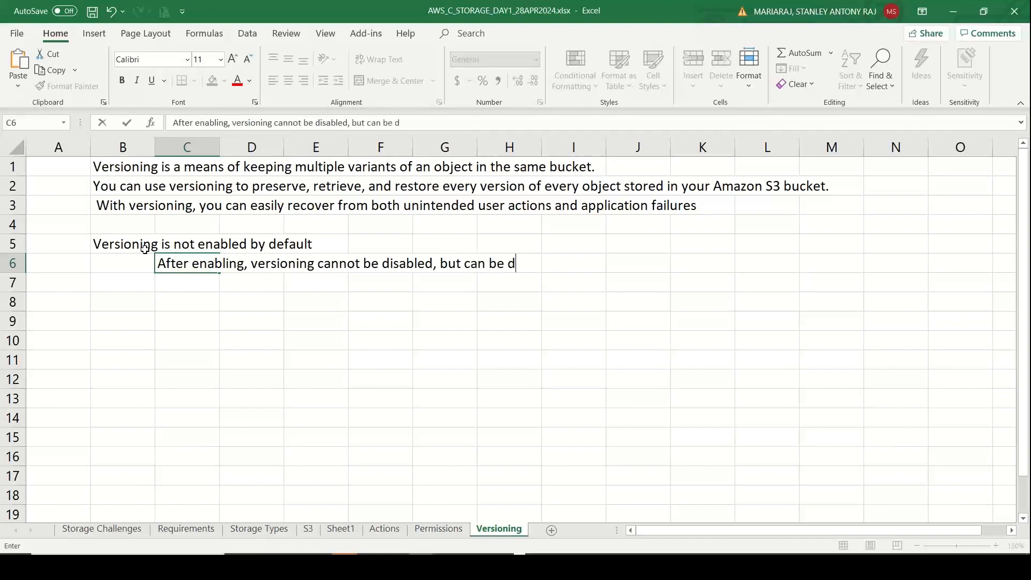
{"action": "key", "text": "BackSpace"}
{"action": "type", "text": "sup"}
{"action": "key", "text": "BackSpace"}
{"action": "type", "text": "spened"}
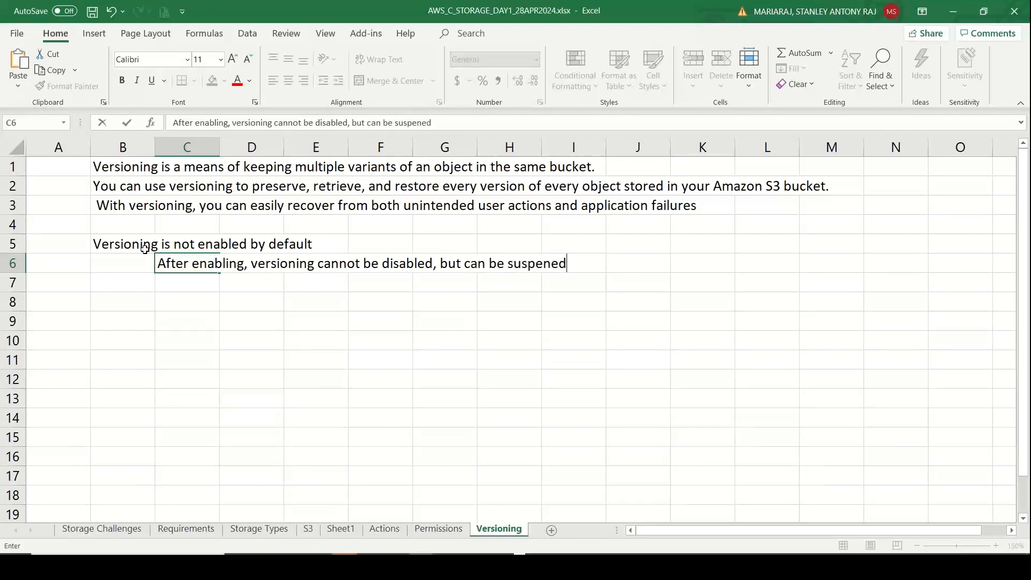
{"action": "key", "text": "BackSpace"}
{"action": "key", "text": "BackSpace"}
{"action": "type", "text": "ded for interim.."}
Step: Switch to the AWS console in the browser, enable Bucket Versioning for stangpbucket001 and save the changes
{"action": "key", "text": "alt+Tab"}
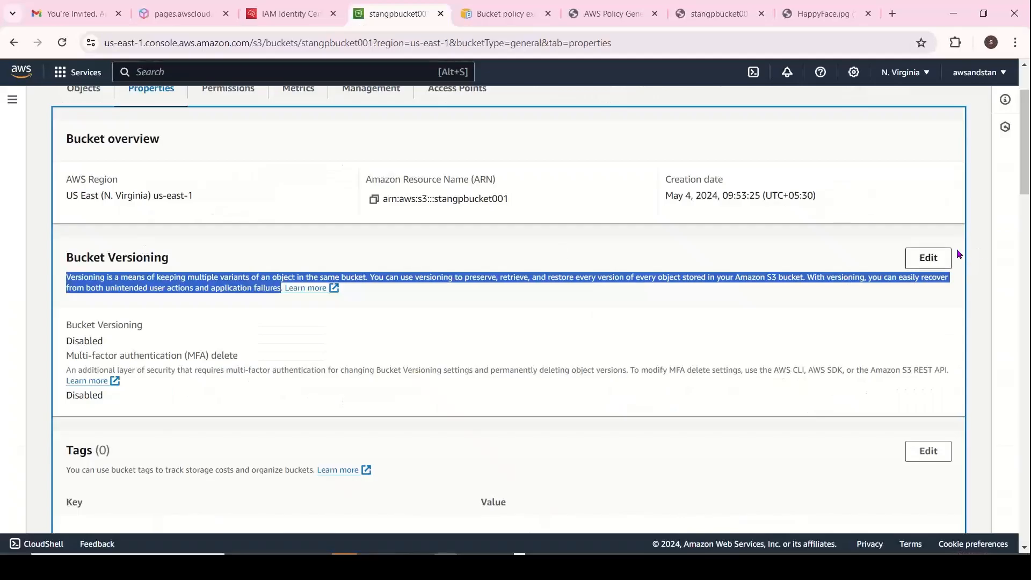
{"action": "left_click", "coordinate": [928, 257]}
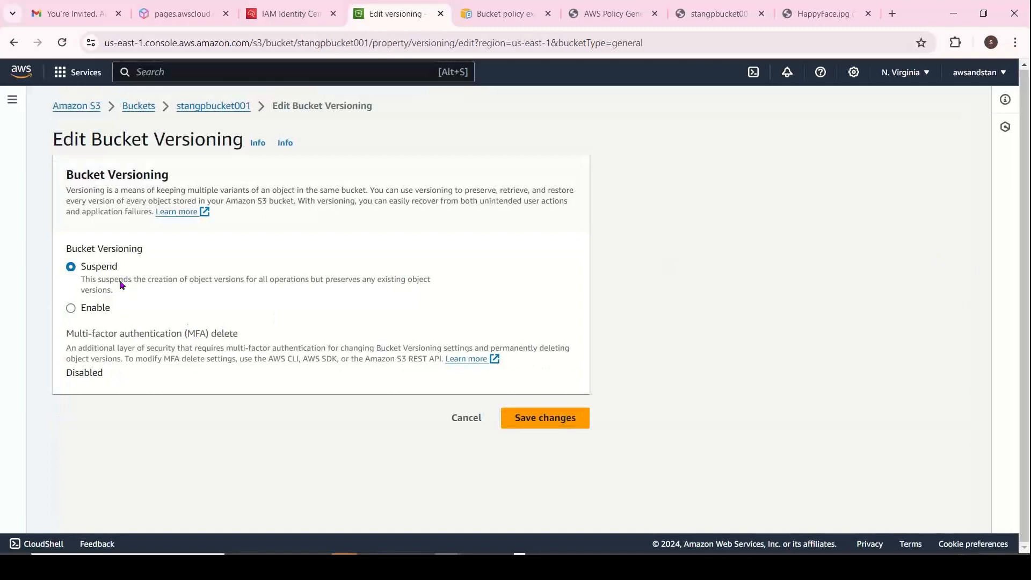
{"action": "left_click", "coordinate": [102, 311]}
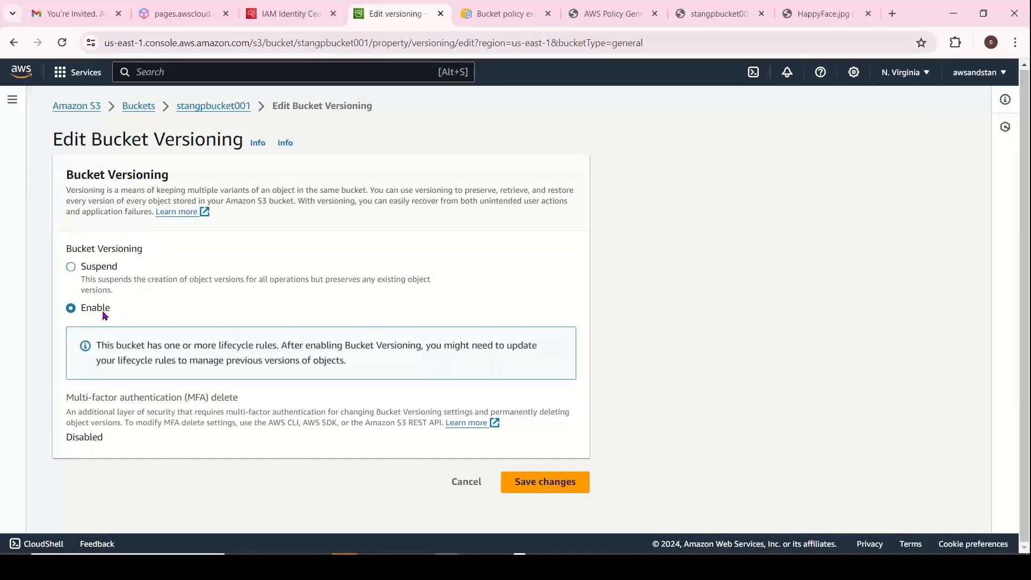
{"action": "left_click", "coordinate": [541, 497]}
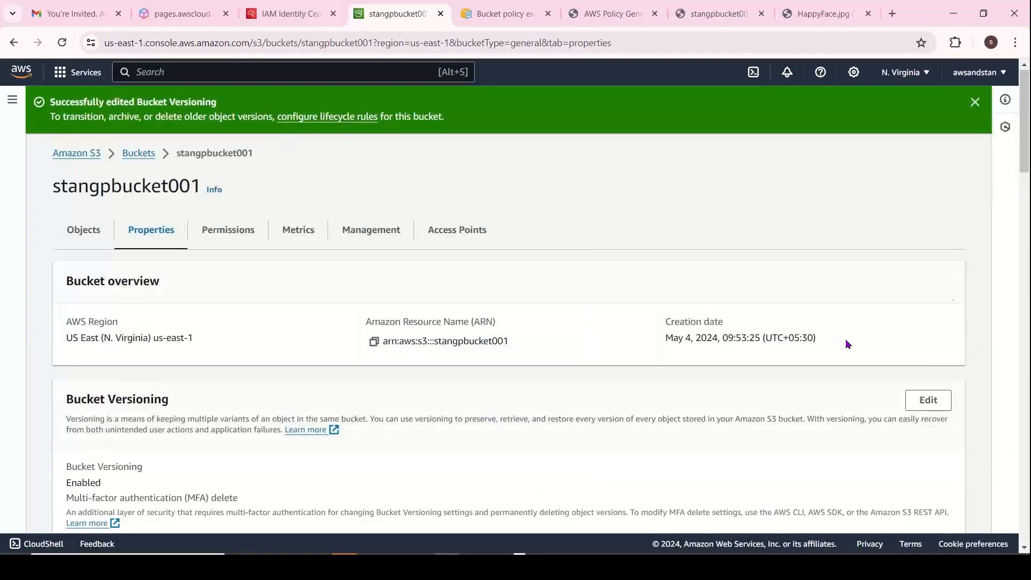
Step: Return to the bucket list and open the objects of stangpbucket001
{"action": "left_click_drag", "start_coordinate": [1026, 139], "coordinate": [1030, 37]}
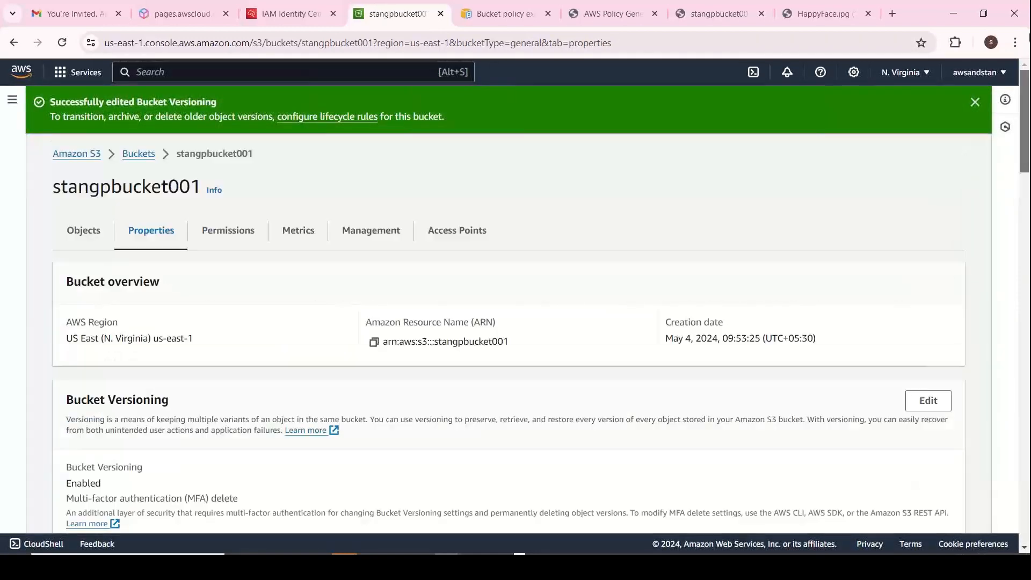
{"action": "left_click", "coordinate": [138, 155]}
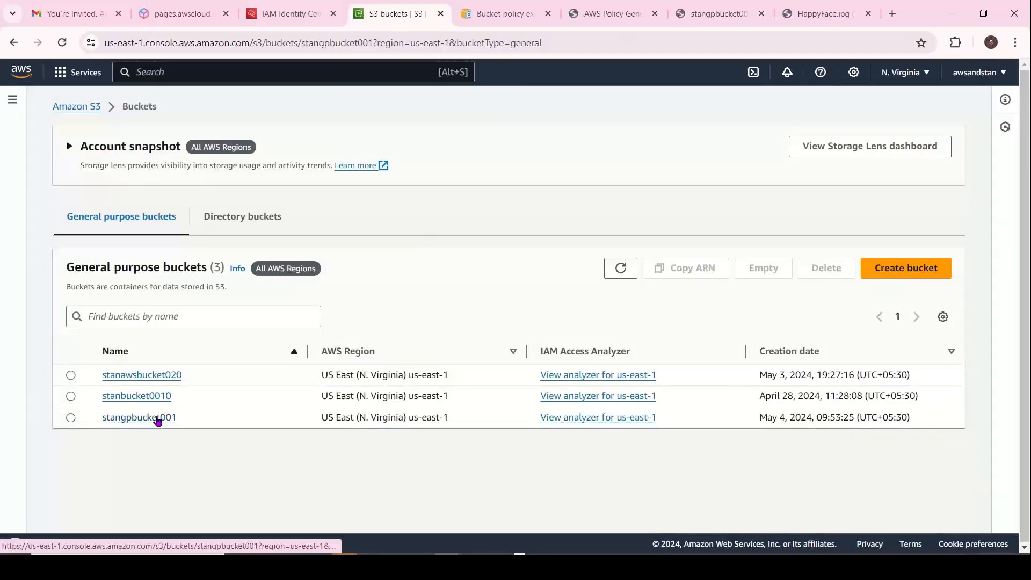
{"action": "left_click", "coordinate": [157, 419]}
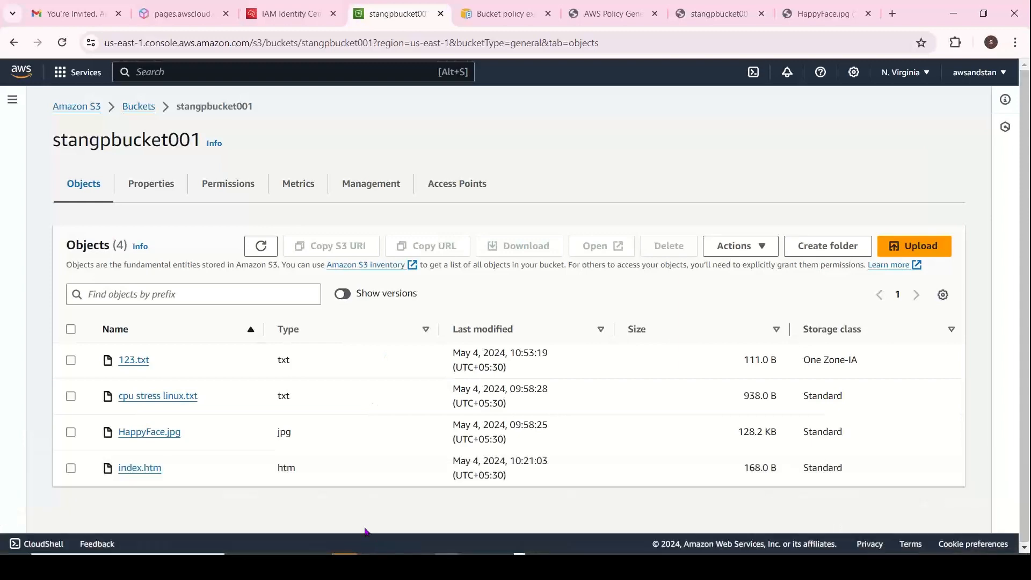
Step: Switch to the stan demo folder in File Explorer, open 123.txt in Notepad and paste repeated copies of its whole text
{"action": "left_click", "coordinate": [367, 566]}
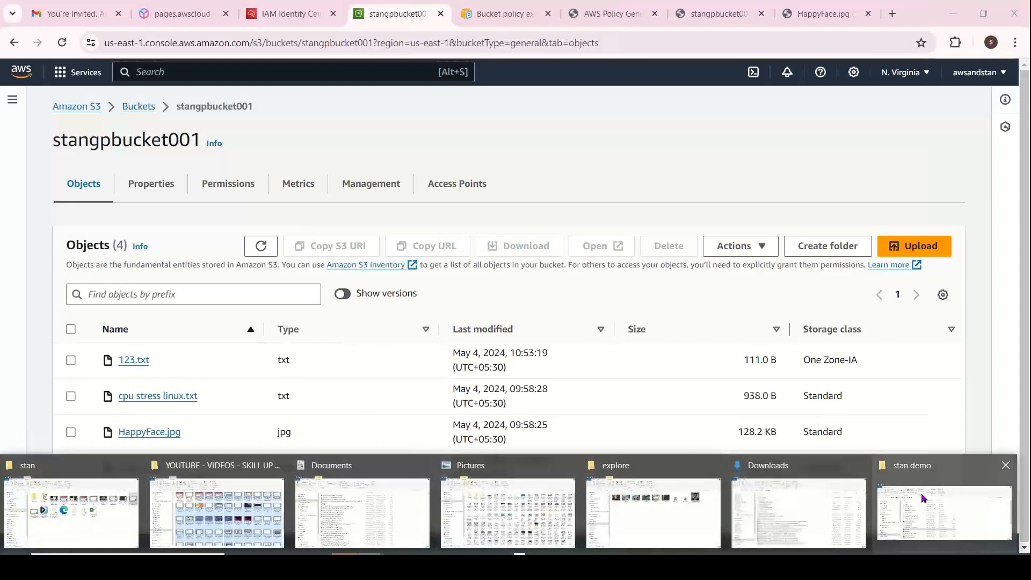
{"action": "left_click", "coordinate": [920, 500]}
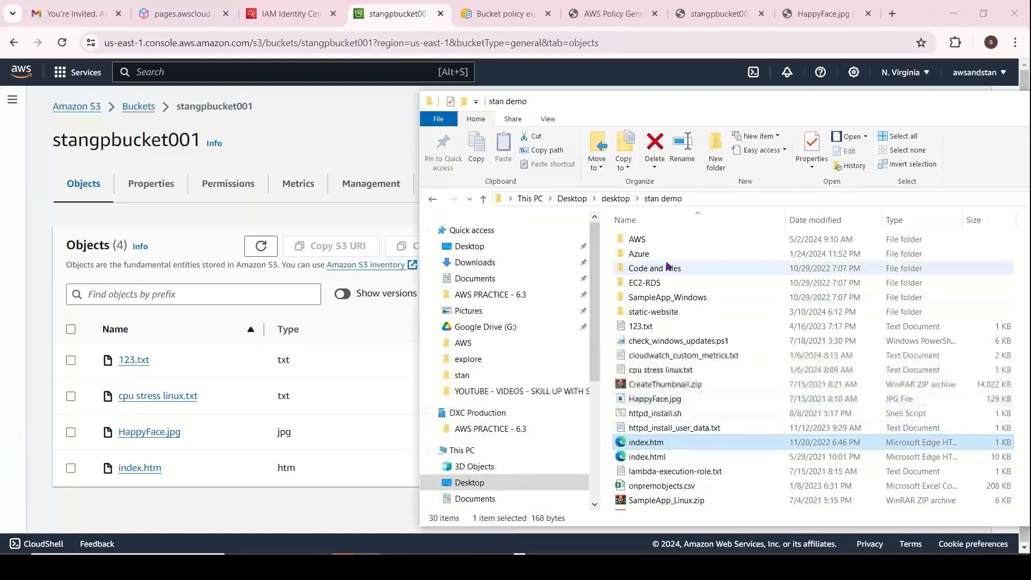
{"action": "double_click", "coordinate": [644, 326]}
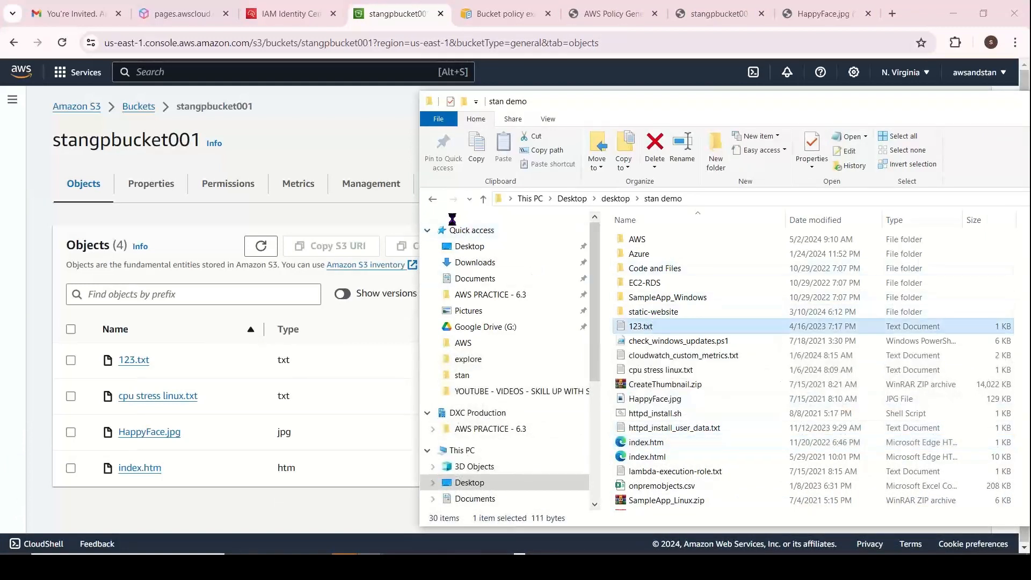
{"action": "key", "text": "ctrl+a"}
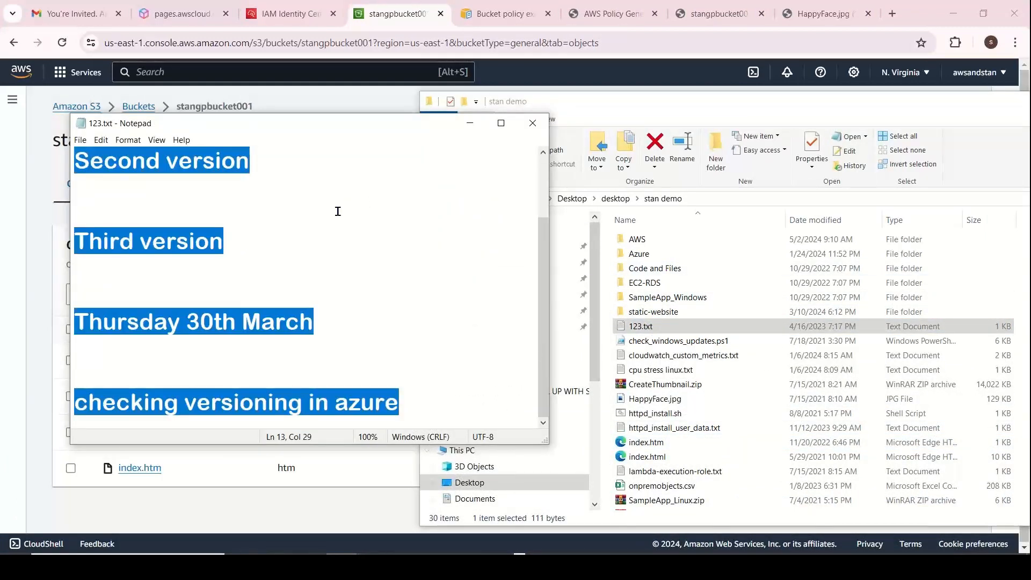
{"action": "key", "text": "ctrl+v"}
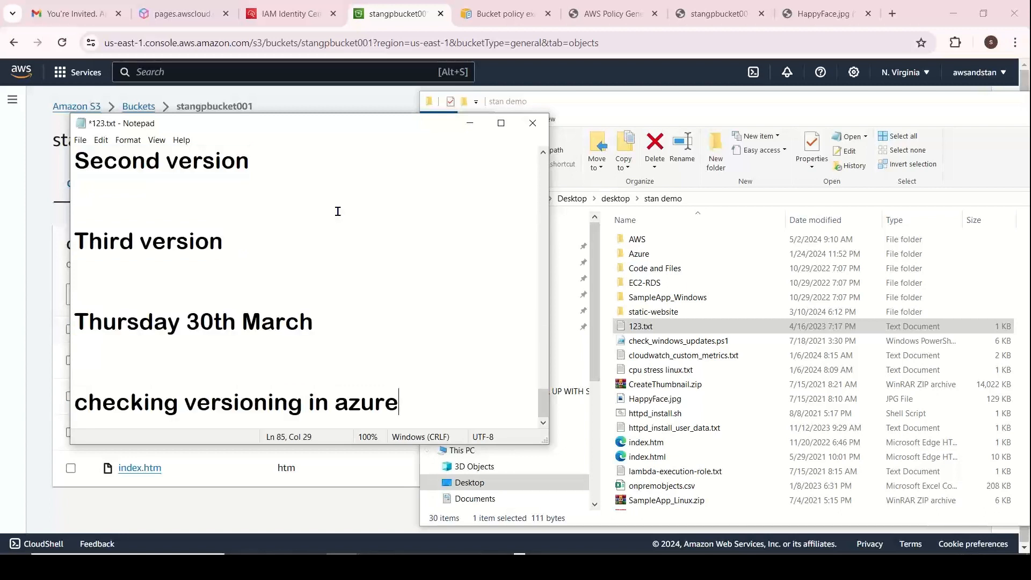
Step: Replace the last "Thursday 30th March" line in 123.txt with "Saturday 4th May 2024", then close the file and save the changes
{"action": "left_click_drag", "start_coordinate": [186, 321], "coordinate": [391, 322]}
{"action": "key", "text": "BackSpace"}
{"action": "key", "text": "BackSpace"}
{"action": "key", "text": "BackSpace"}
{"action": "key", "text": "BackSpace"}
{"action": "key", "text": "BackSpace"}
{"action": "key", "text": "BackSpace"}
{"action": "key", "text": "BackSpace"}
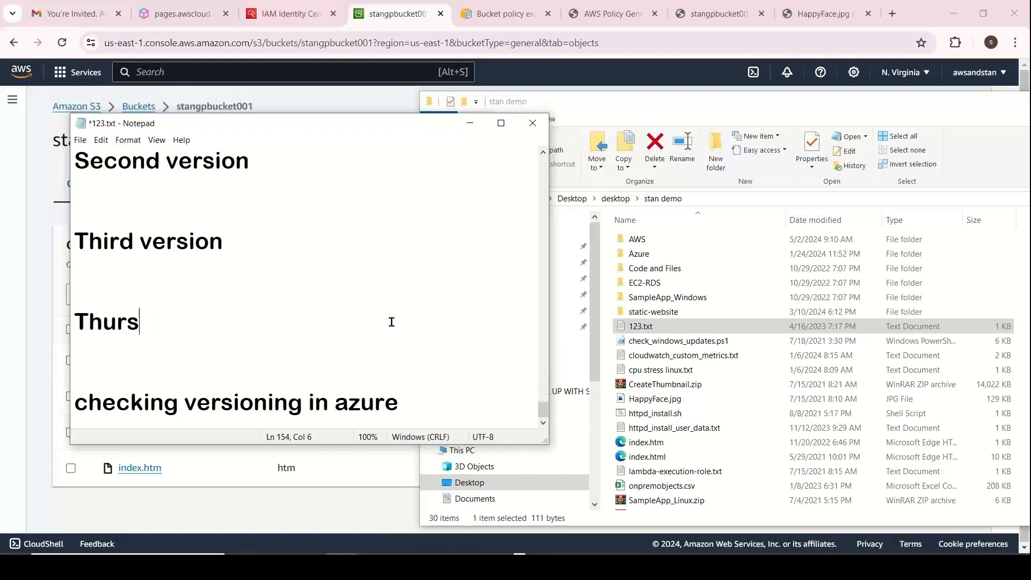
{"action": "key", "text": "BackSpace"}
{"action": "key", "text": "BackSpace"}
{"action": "key", "text": "BackSpace"}
{"action": "type", "text": "S"}
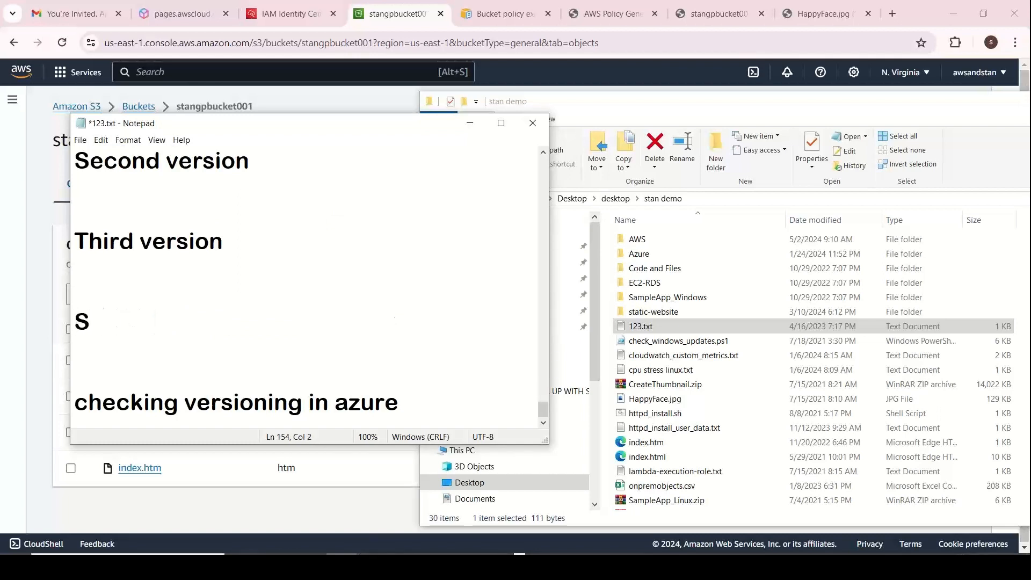
{"action": "type", "text": "aturday "}
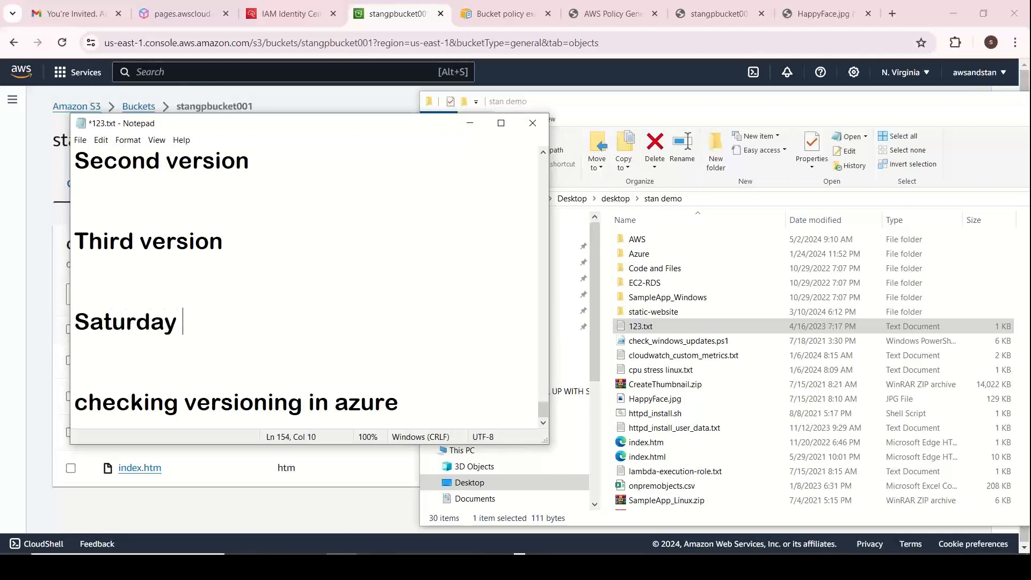
{"action": "type", "text": "1"}
{"action": "key", "text": "BackSpace"}
{"action": "type", "text": "4th May"}
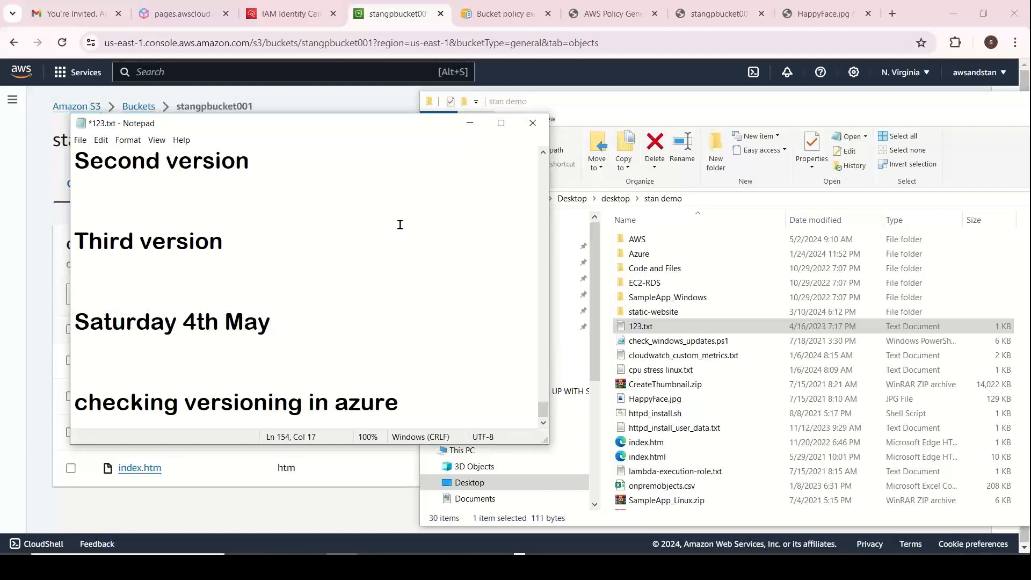
{"action": "type", "text": " 2024"}
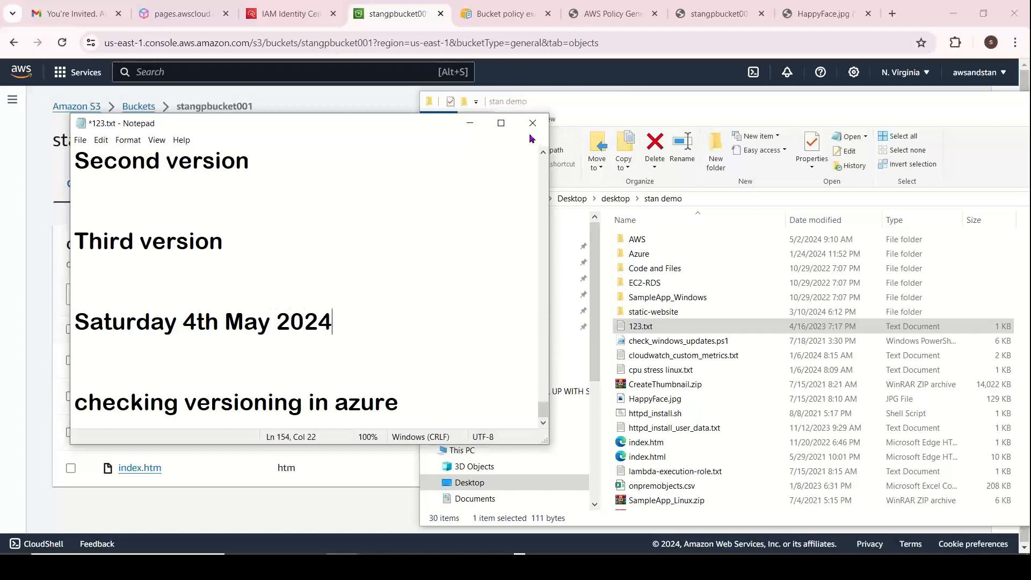
{"action": "left_click", "coordinate": [532, 123]}
{"action": "left_click", "coordinate": [475, 299]}
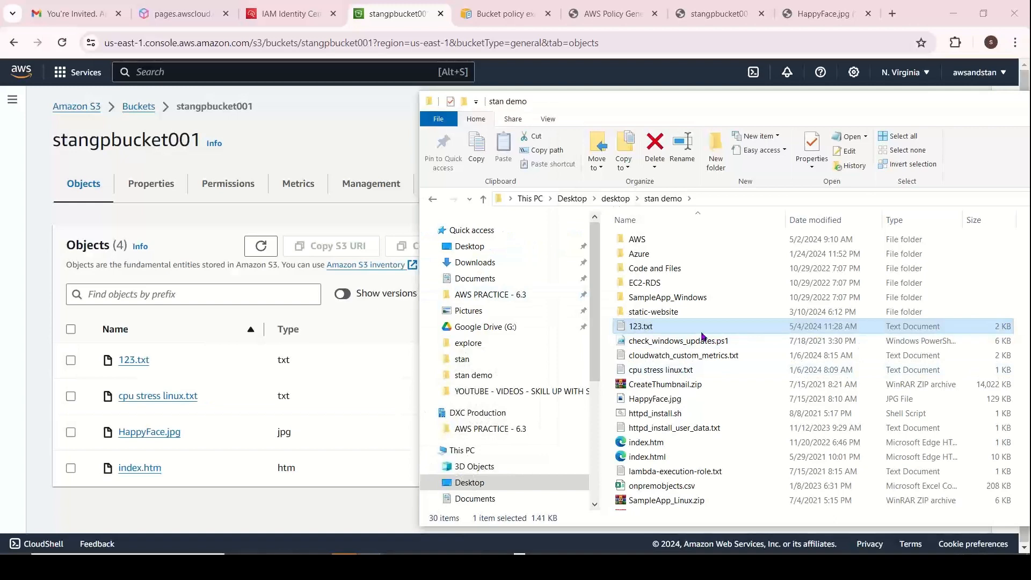
Step: Upload the edited 123.txt from the stan demo folder to stangpbucket001 and close the upload status
{"action": "left_click_drag", "start_coordinate": [702, 336], "coordinate": [324, 398]}
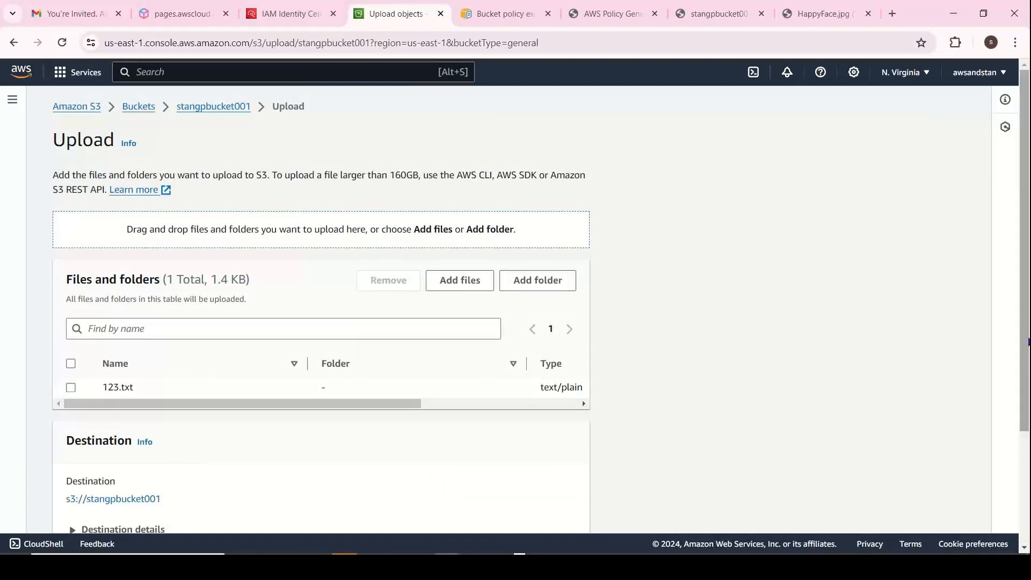
{"action": "scroll", "coordinate": [1025, 342], "scroll_direction": "down", "scroll_amount": 3}
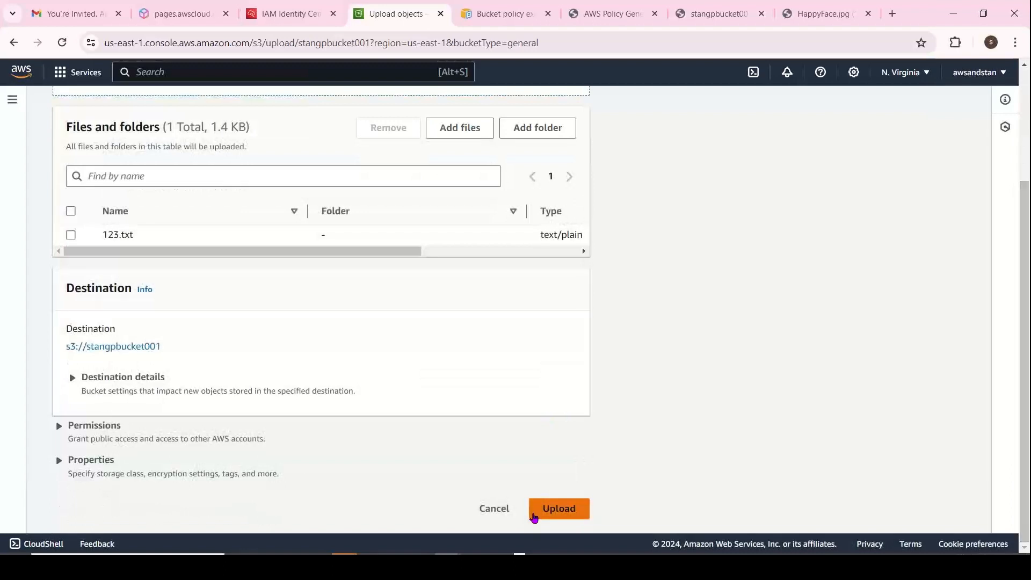
{"action": "left_click", "coordinate": [534, 515]}
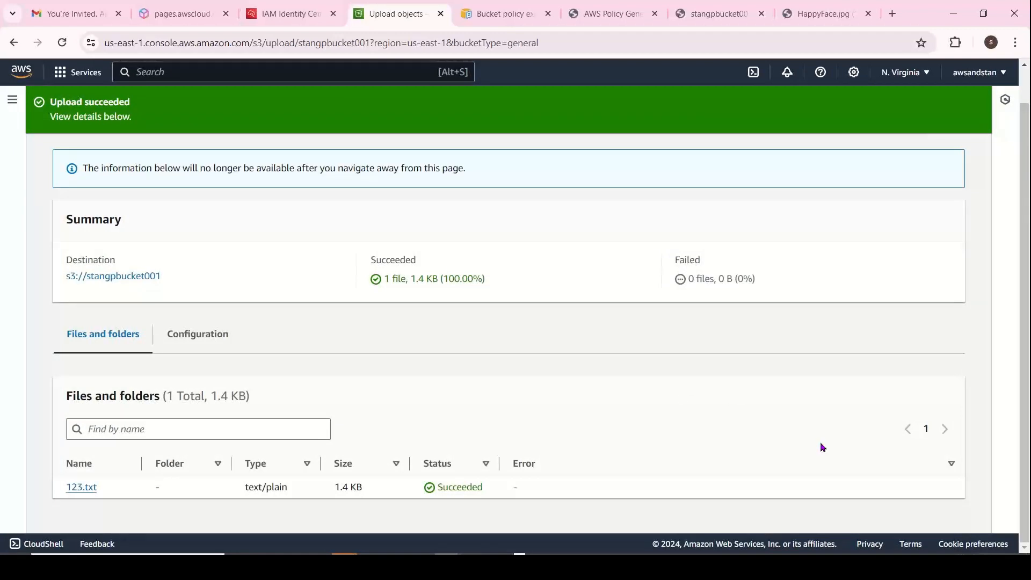
{"action": "scroll", "coordinate": [973, 444], "scroll_direction": "up", "scroll_amount": 1}
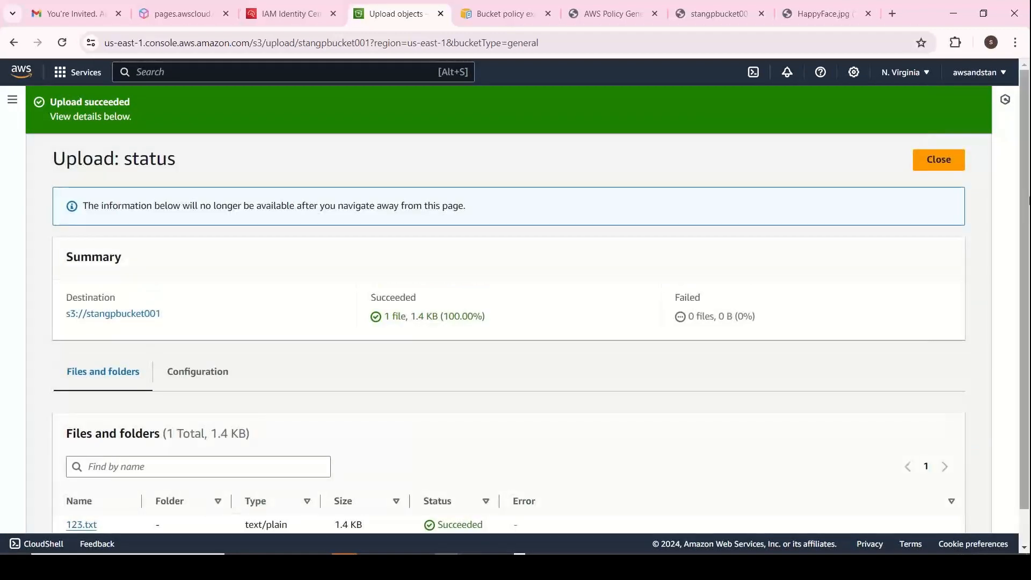
{"action": "left_click", "coordinate": [926, 165]}
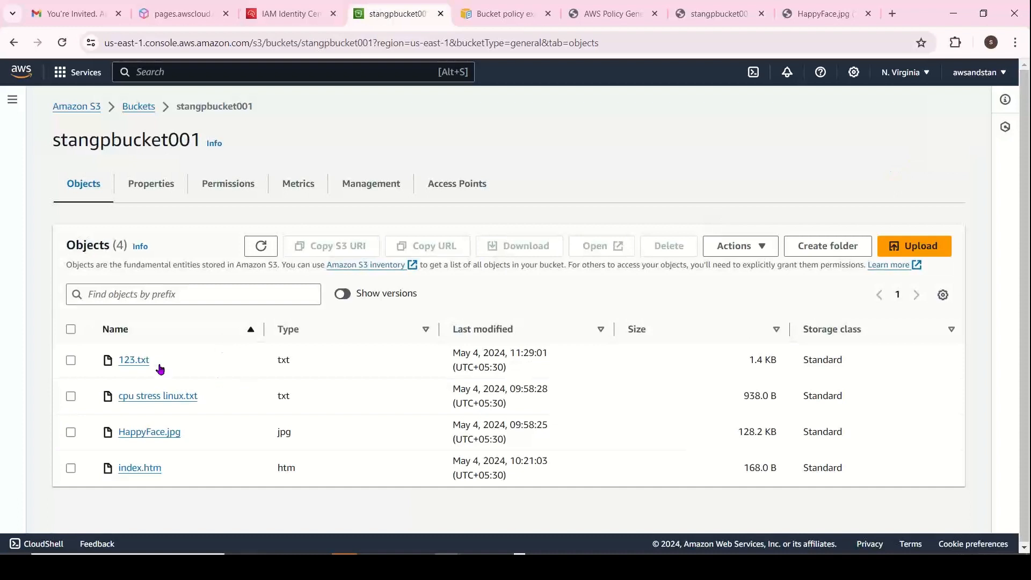
Step: Show the object versions in stangpbucket001 and compare the sizes of the two 123.txt versions
{"action": "left_click", "coordinate": [70, 360]}
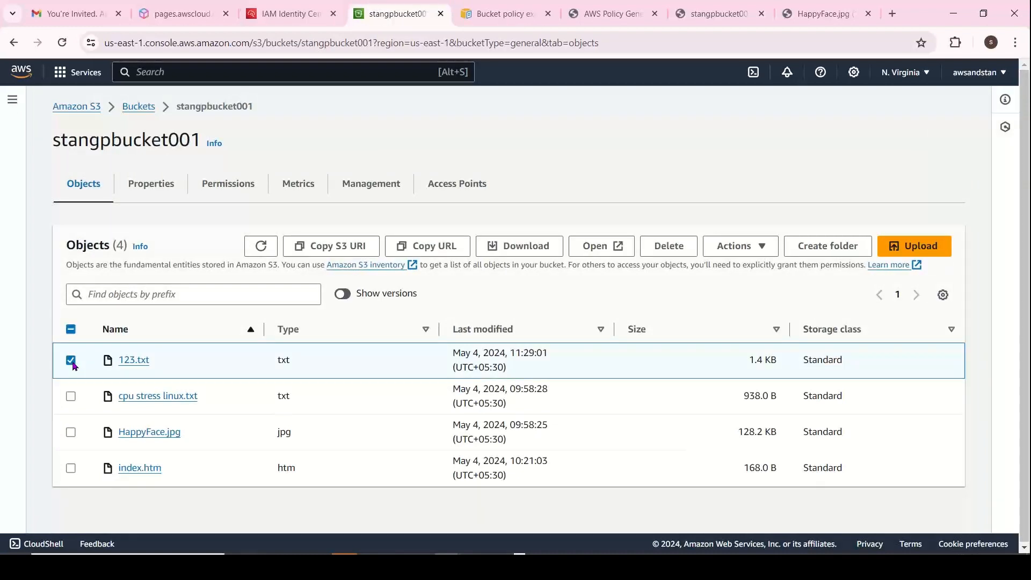
{"action": "left_click", "coordinate": [344, 294]}
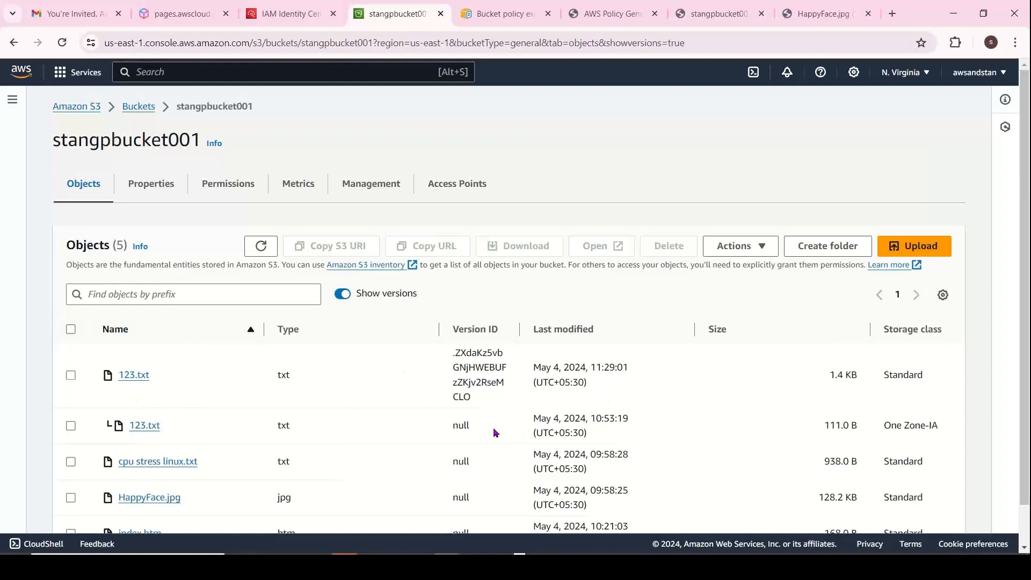
{"action": "left_click_drag", "start_coordinate": [860, 377], "coordinate": [819, 377]}
{"action": "left_click_drag", "start_coordinate": [859, 424], "coordinate": [826, 431]}
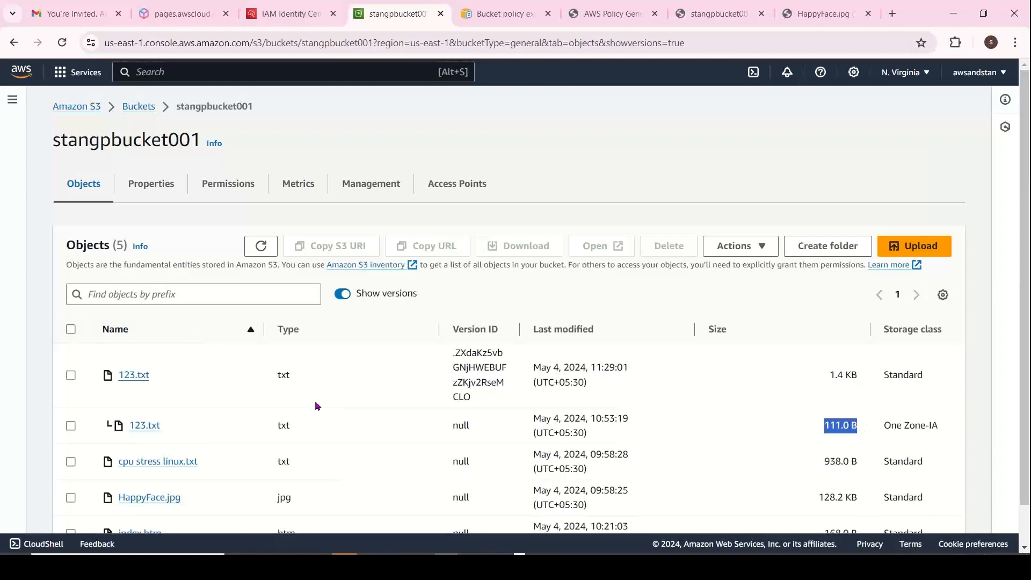
Step: Check the actions available for the older 123.txt version in the object list and on its details page
{"action": "left_click", "coordinate": [71, 426]}
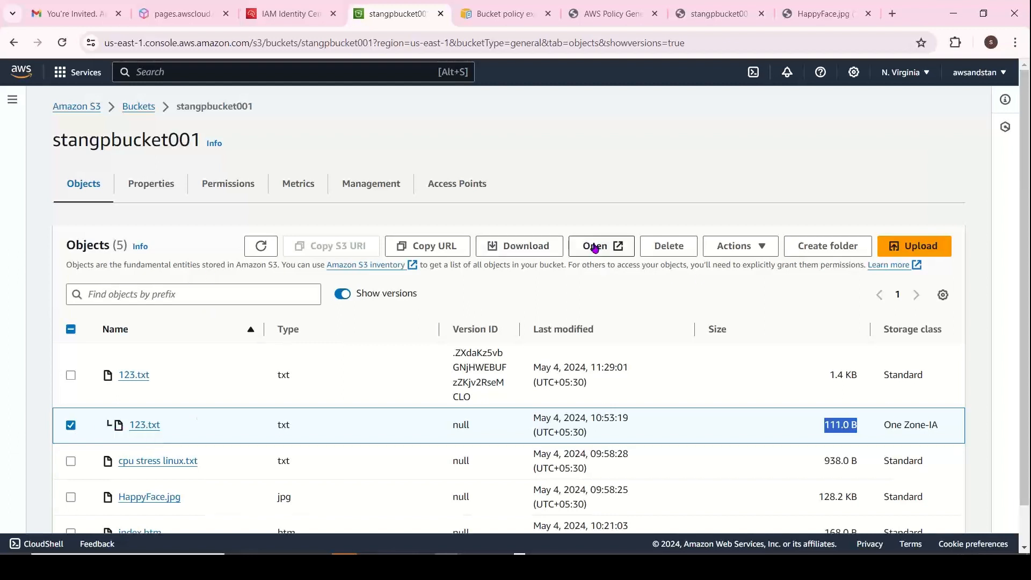
{"action": "left_click", "coordinate": [765, 248]}
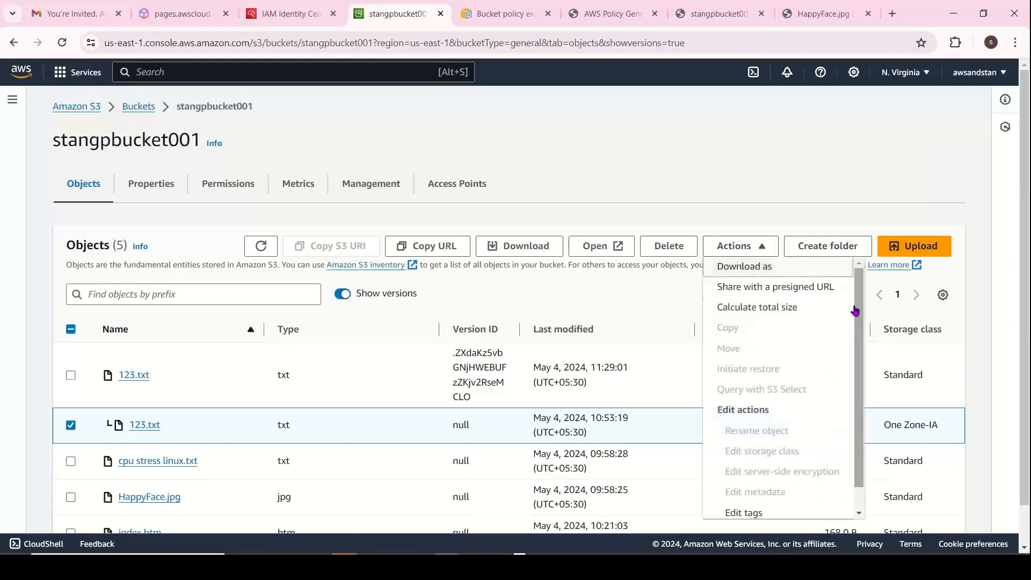
{"action": "scroll", "coordinate": [854, 310], "scroll_direction": "down", "scroll_amount": 1}
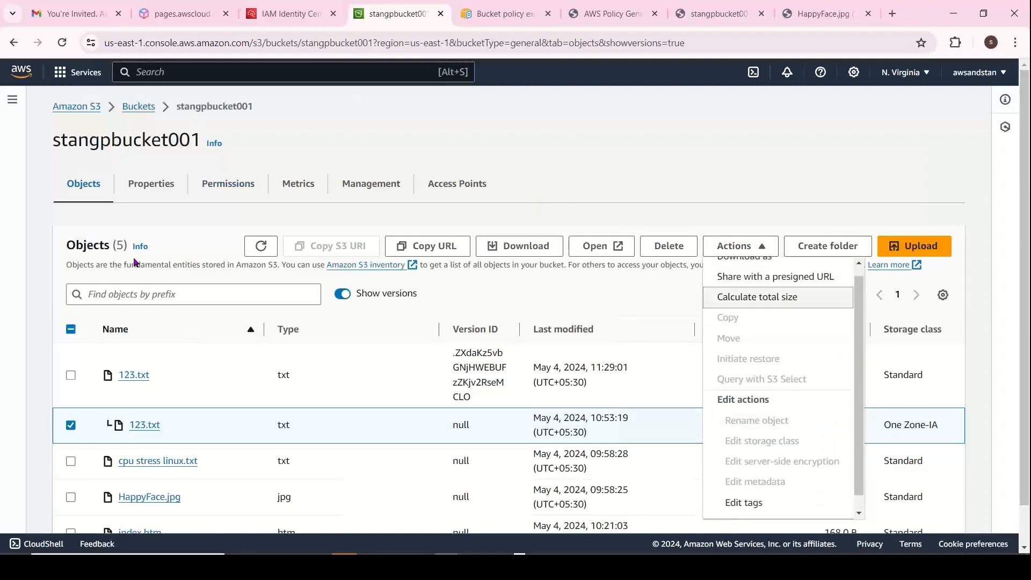
{"action": "left_click", "coordinate": [144, 424]}
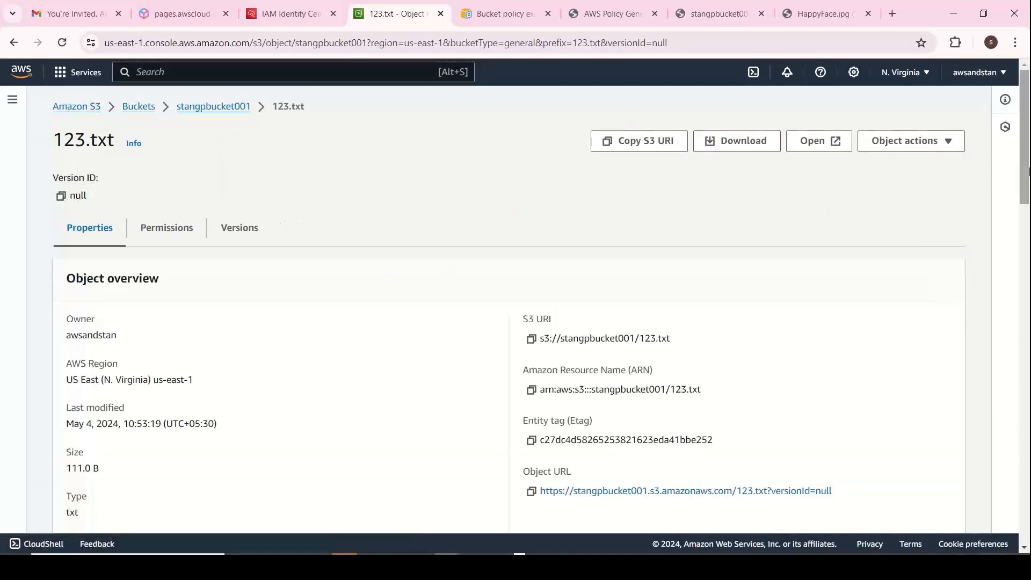
{"action": "mouse_move", "coordinate": [1028, 171]}
{"action": "left_mouse_down"}
{"action": "mouse_move", "coordinate": [1028, 408]}
{"action": "mouse_move", "coordinate": [1028, 159]}
{"action": "left_mouse_up"}
{"action": "left_click", "coordinate": [955, 142]}
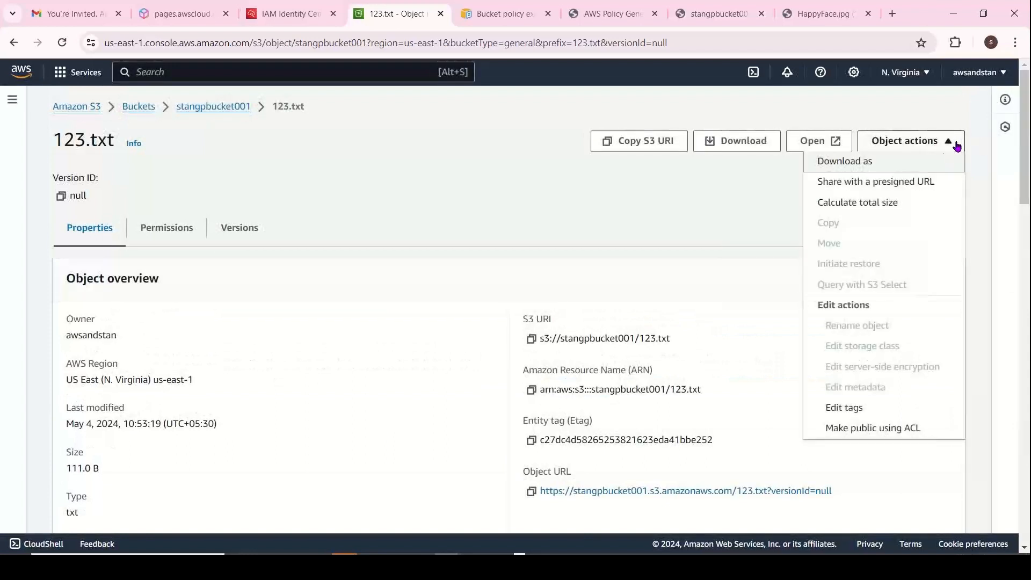
{"action": "left_click", "coordinate": [663, 206]}
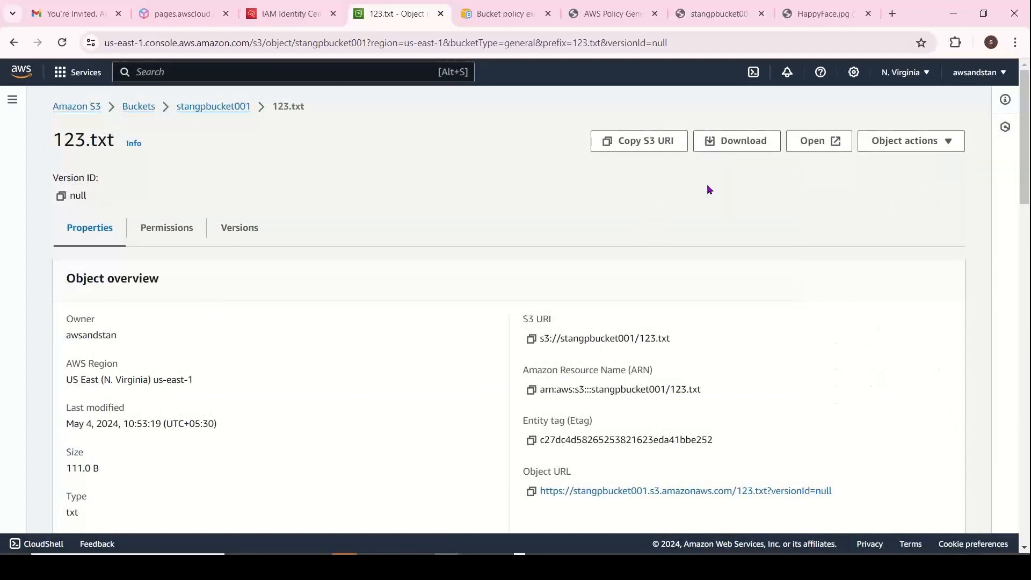
Step: View the version list of 123.txt and check the actions offered for its null version
{"action": "left_click", "coordinate": [230, 231]}
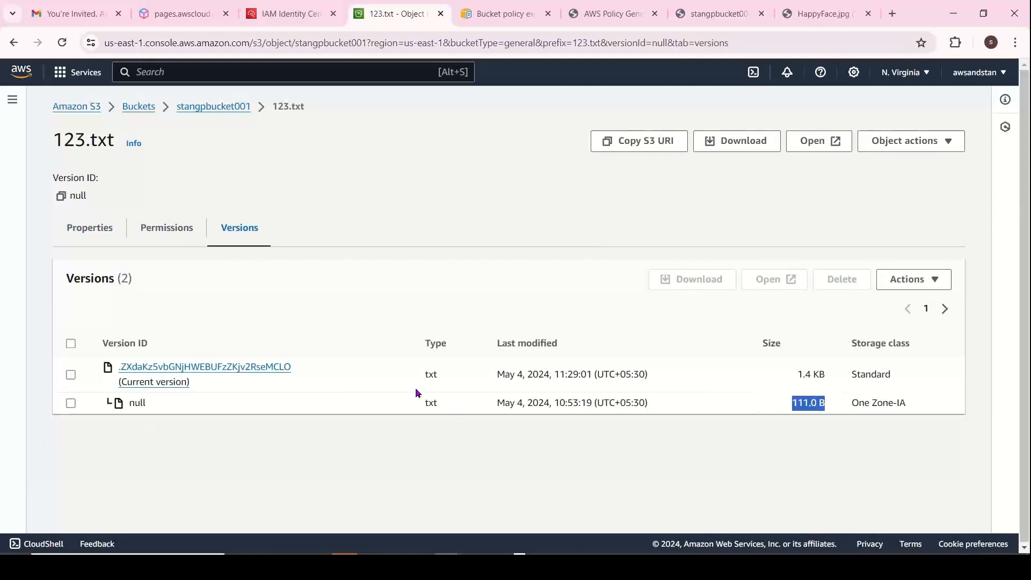
{"action": "left_click", "coordinate": [71, 403]}
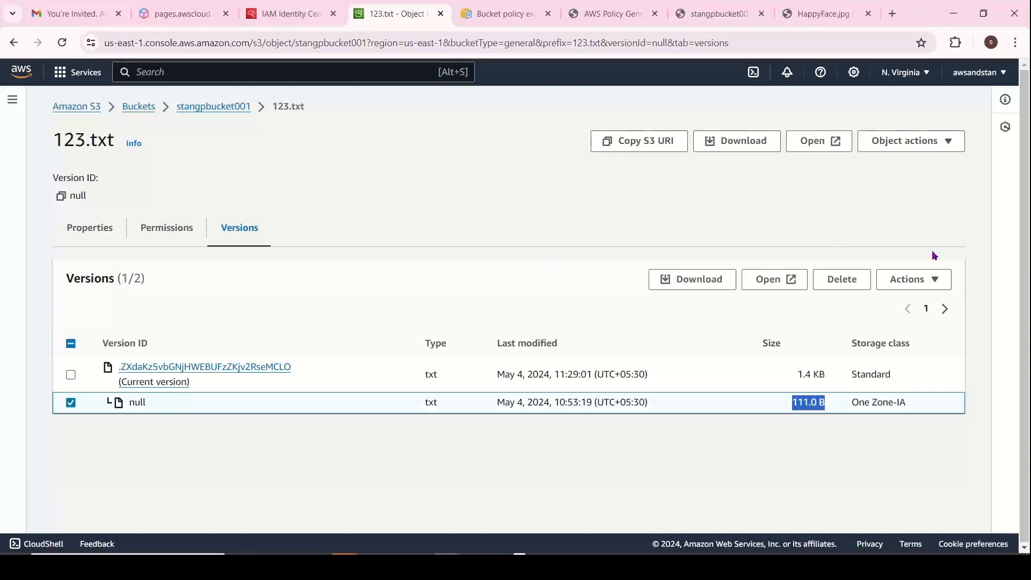
{"action": "left_click", "coordinate": [934, 280]}
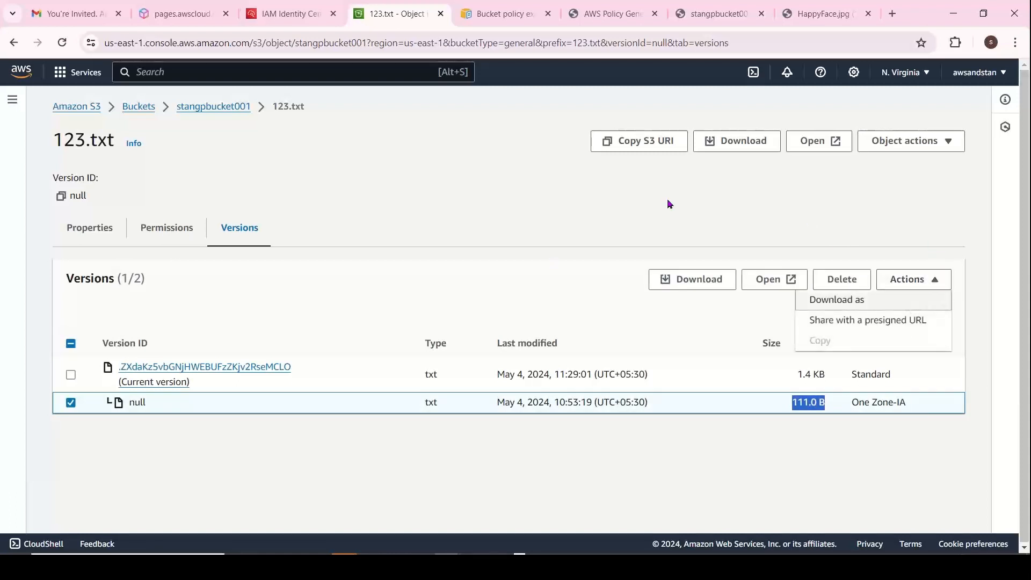
{"action": "left_click", "coordinate": [543, 198]}
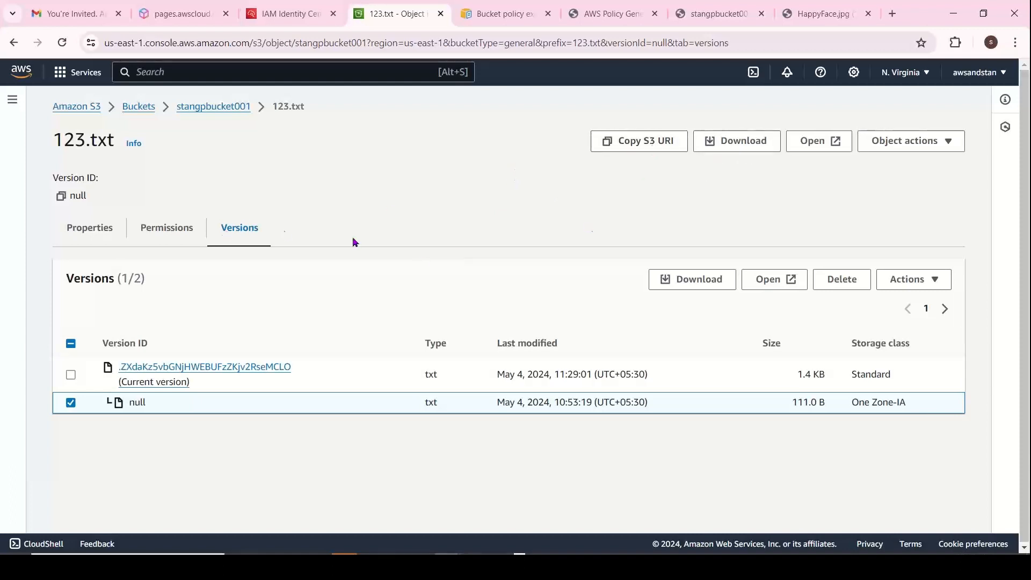
Step: Examine the permissions and the properties, including storage class and encryption, of the null version of 123.txt
{"action": "left_click", "coordinate": [105, 231]}
{"action": "left_click", "coordinate": [167, 240]}
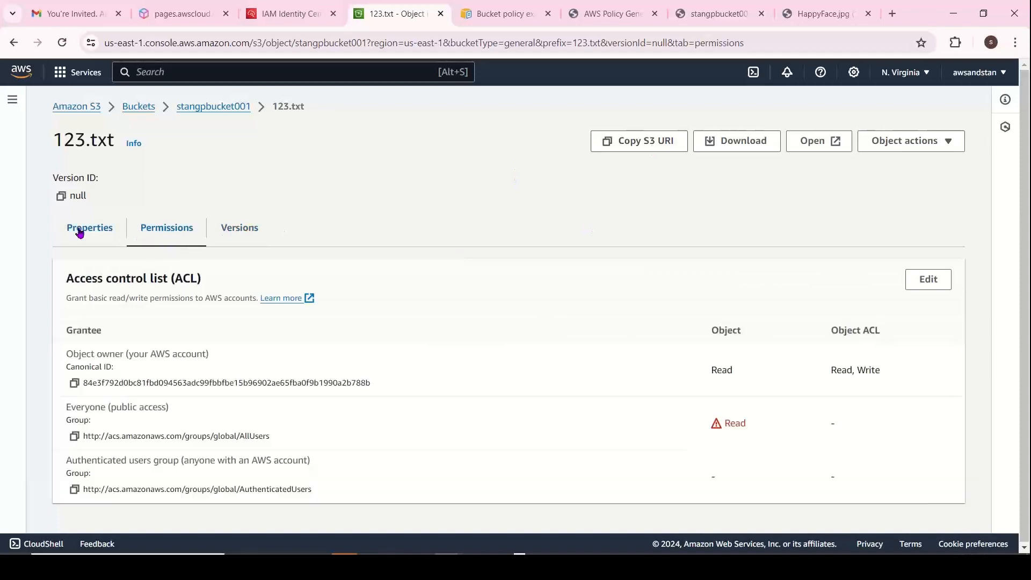
{"action": "left_click", "coordinate": [80, 232]}
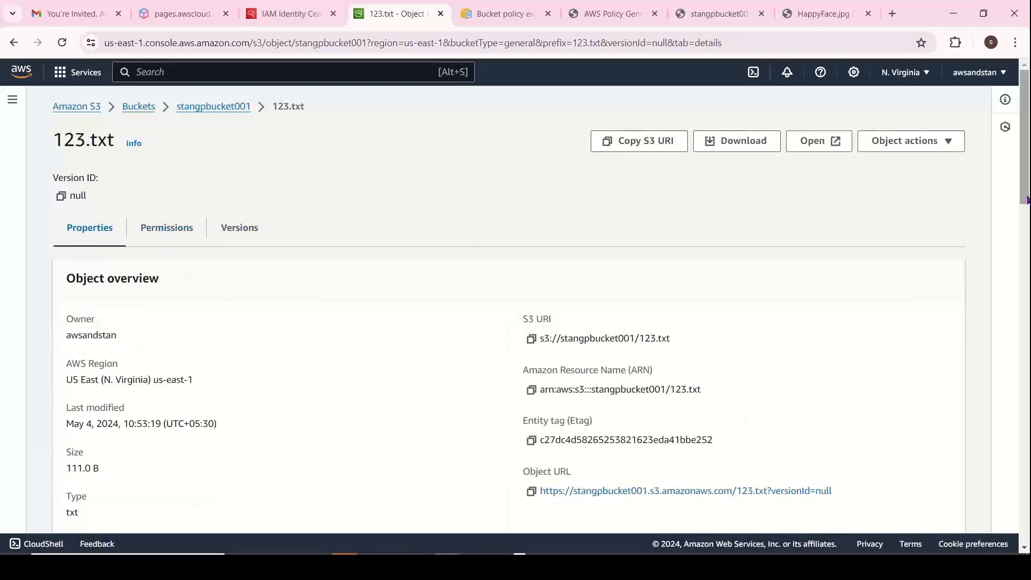
{"action": "scroll", "coordinate": [534, 256], "scroll_direction": "down", "scroll_amount": 4}
{"action": "scroll", "coordinate": [540, 312], "scroll_direction": "down", "scroll_amount": 15}
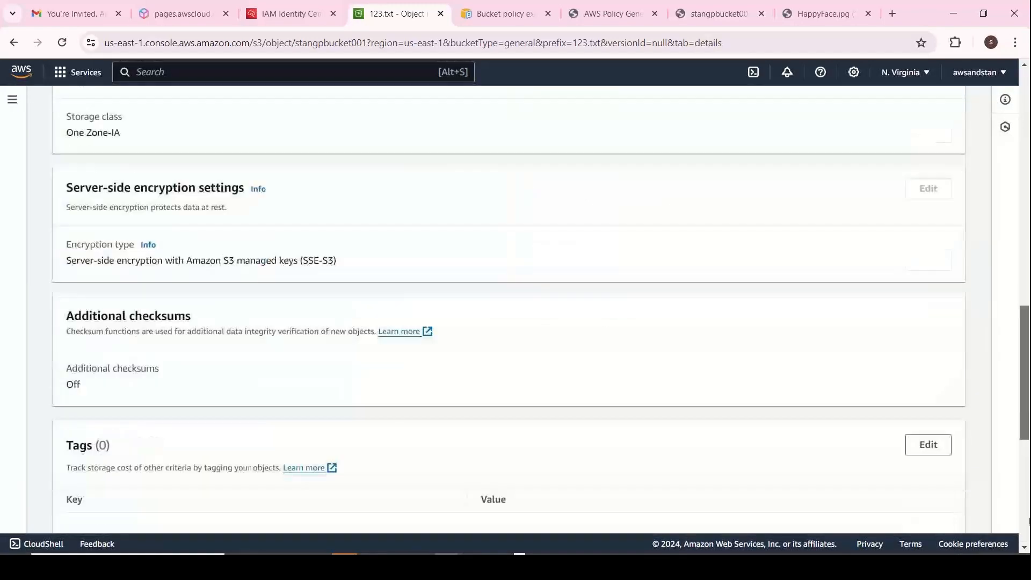
Step: Return to the stangpbucket001 object list with versions shown, select the newest 123.txt version and check its available actions
{"action": "scroll", "coordinate": [536, 142], "scroll_direction": "up", "scroll_amount": 15}
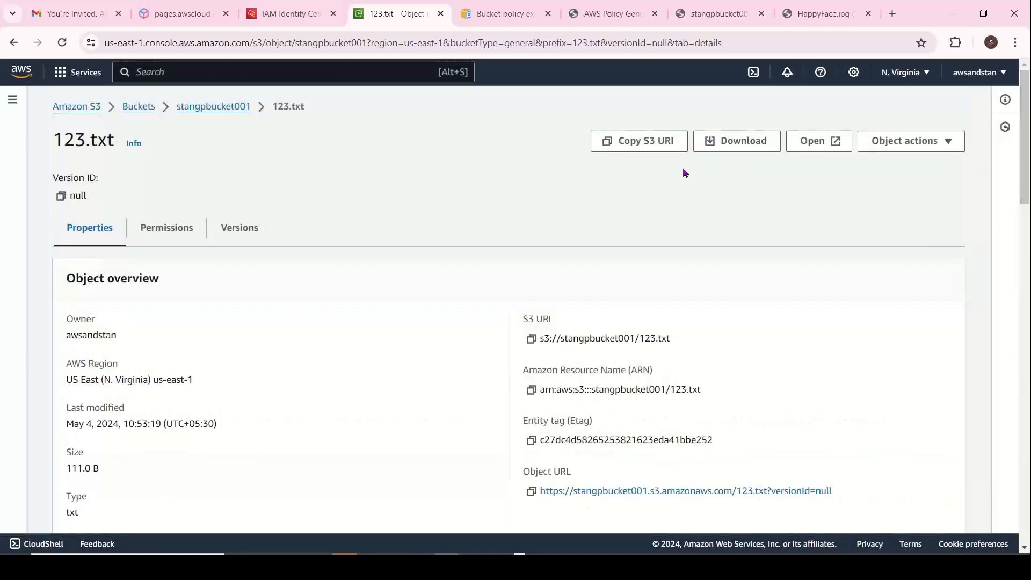
{"action": "left_click", "coordinate": [212, 106]}
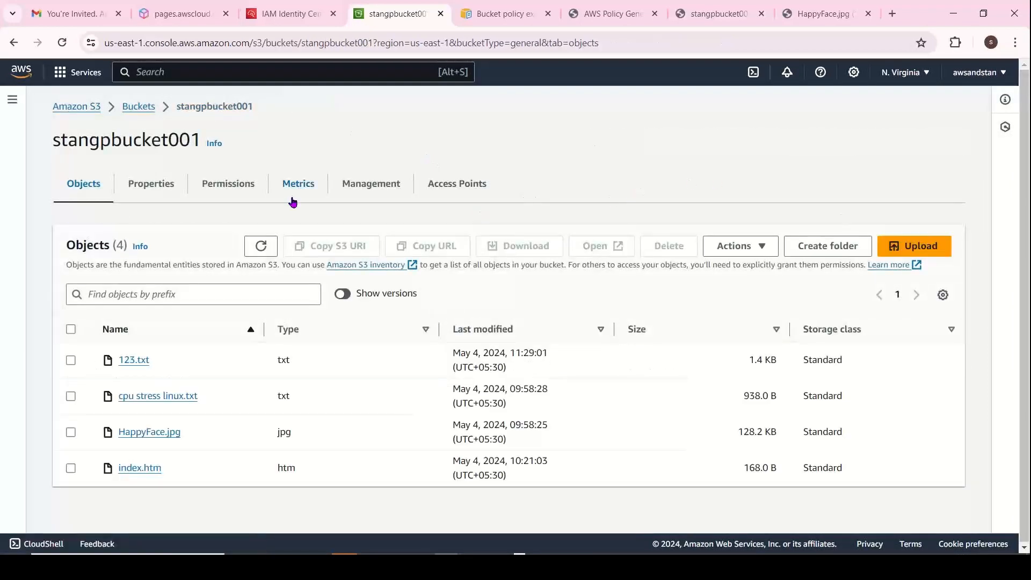
{"action": "left_click", "coordinate": [348, 293]}
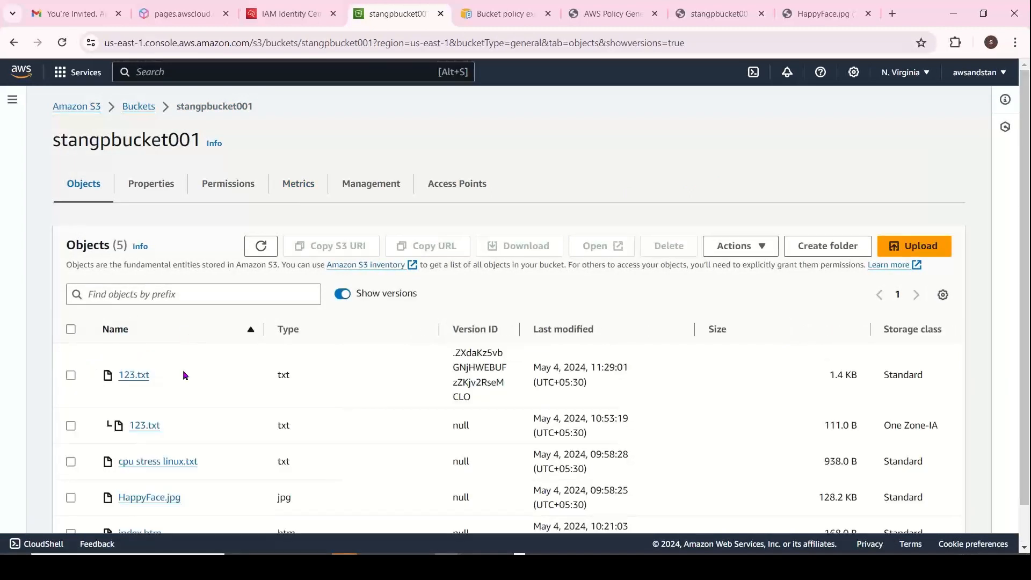
{"action": "left_click", "coordinate": [71, 375]}
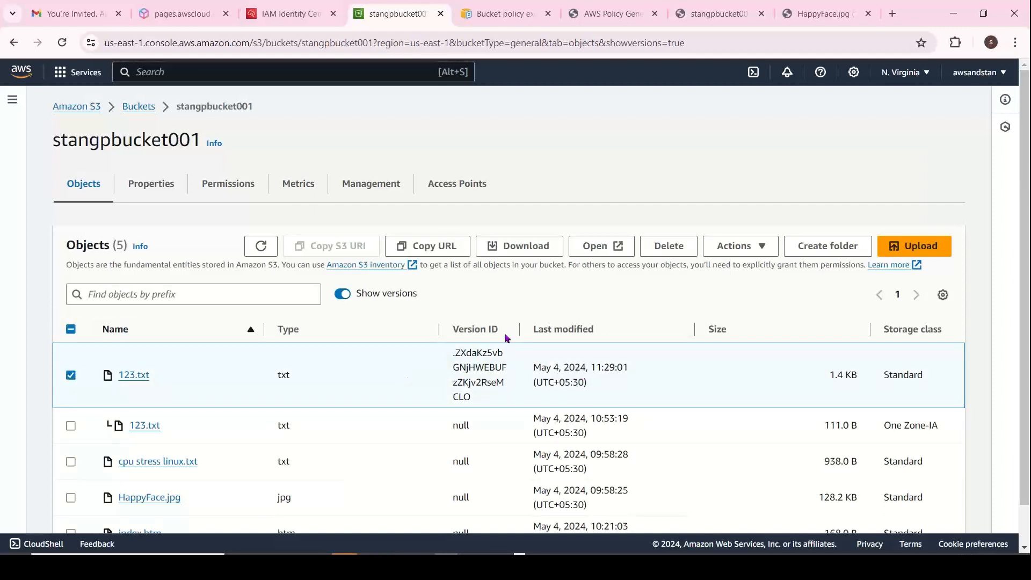
{"action": "left_click", "coordinate": [743, 246]}
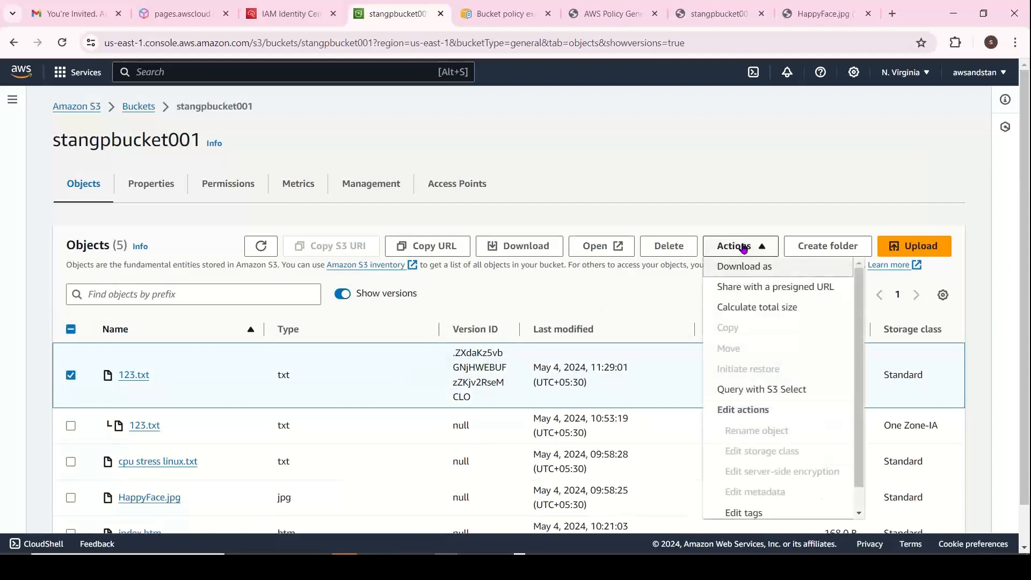
{"action": "scroll", "coordinate": [863, 336], "scroll_direction": "down", "scroll_amount": 1}
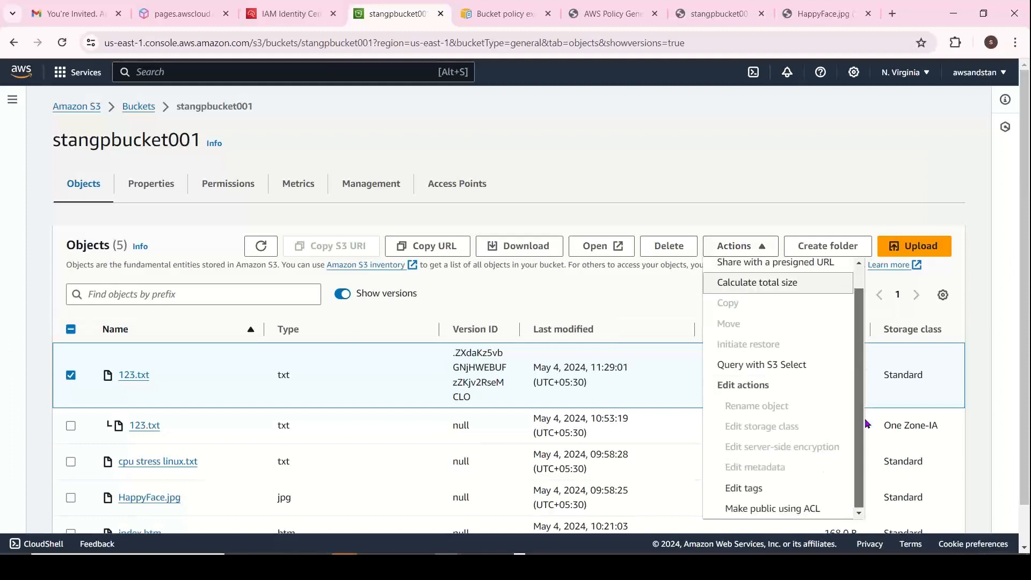
{"action": "scroll", "coordinate": [863, 350], "scroll_direction": "up", "scroll_amount": 1}
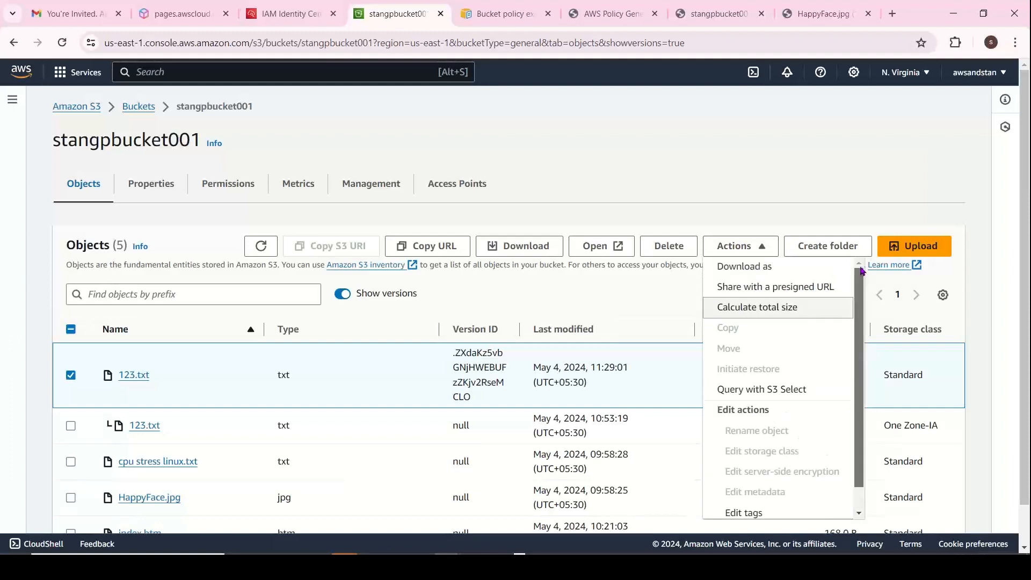
{"action": "left_click", "coordinate": [721, 135]}
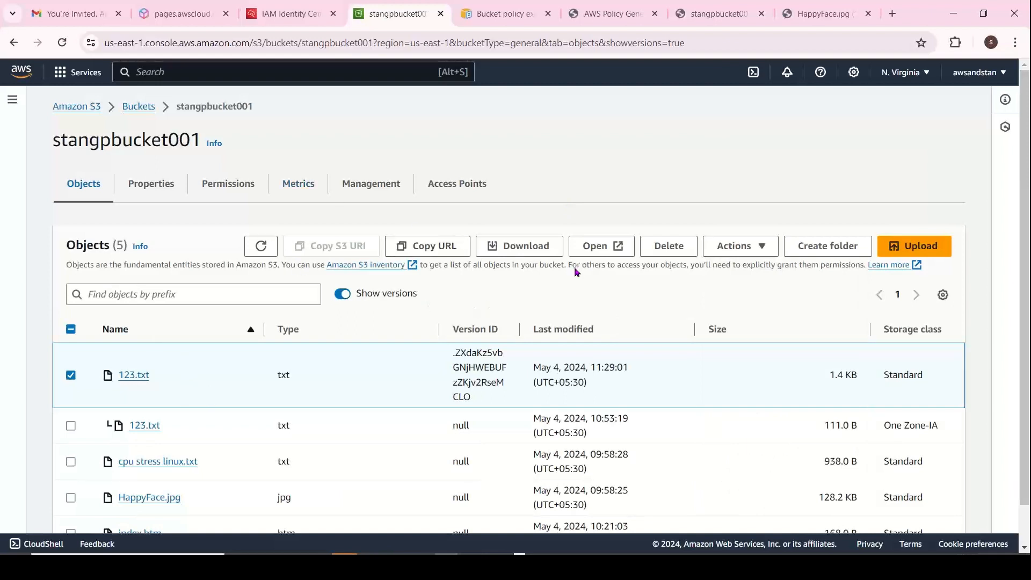
Step: Permanently delete the selected newest version of 123.txt, confirming with the text "permanently delete"
{"action": "left_click", "coordinate": [676, 249]}
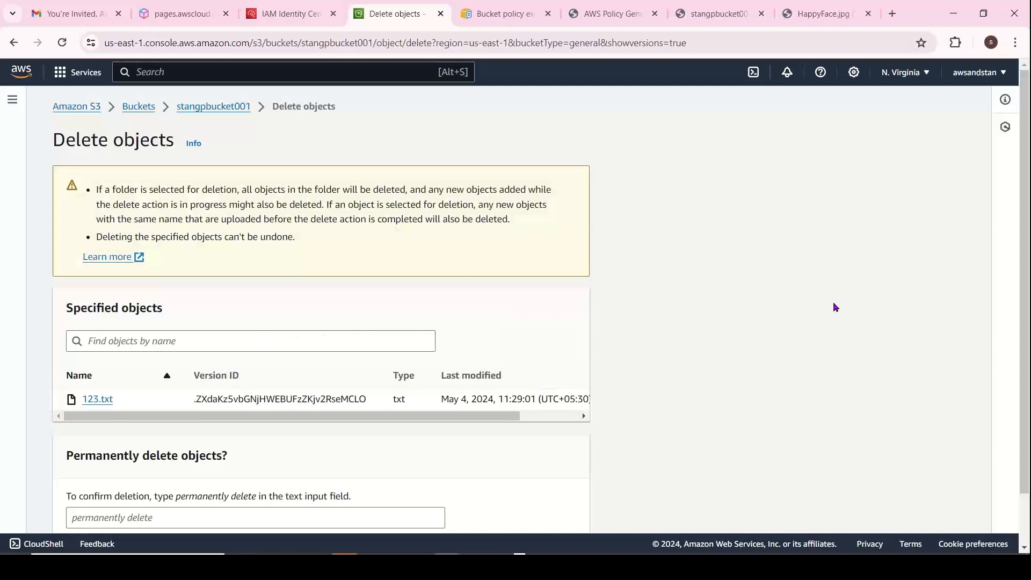
{"action": "scroll", "coordinate": [992, 342], "scroll_direction": "down", "scroll_amount": 1}
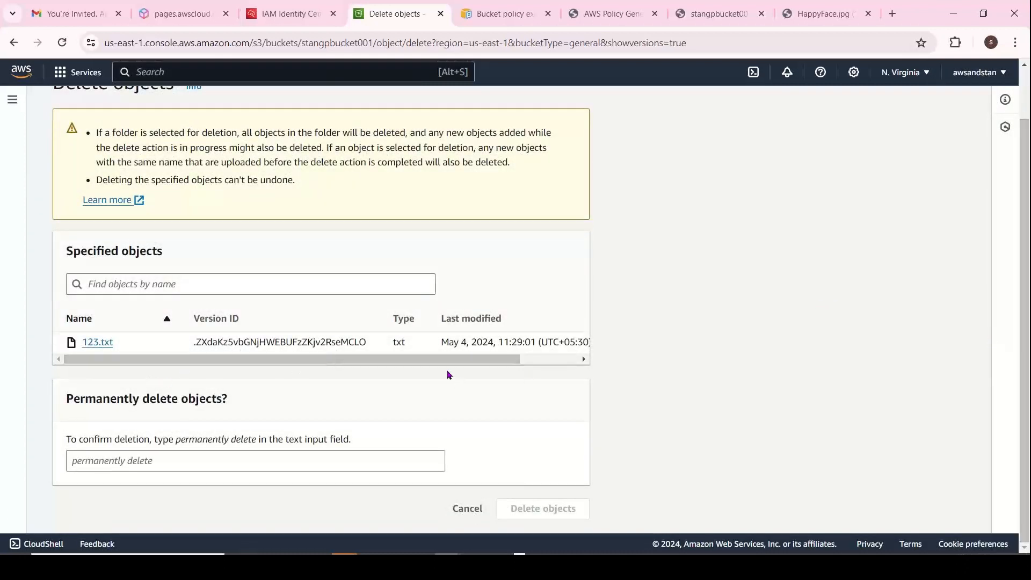
{"action": "left_click_drag", "start_coordinate": [450, 362], "coordinate": [187, 363]}
{"action": "left_click_drag", "start_coordinate": [178, 438], "coordinate": [256, 446]}
{"action": "key", "text": "ctrl+c"}
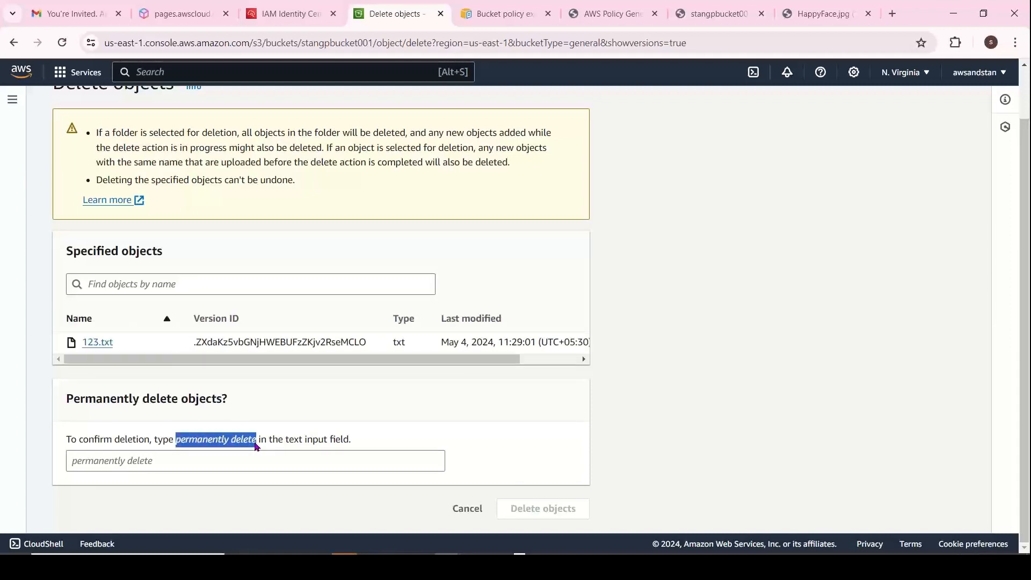
{"action": "left_click", "coordinate": [136, 468]}
{"action": "key", "text": "ctrl+v"}
{"action": "left_click", "coordinate": [511, 507]}
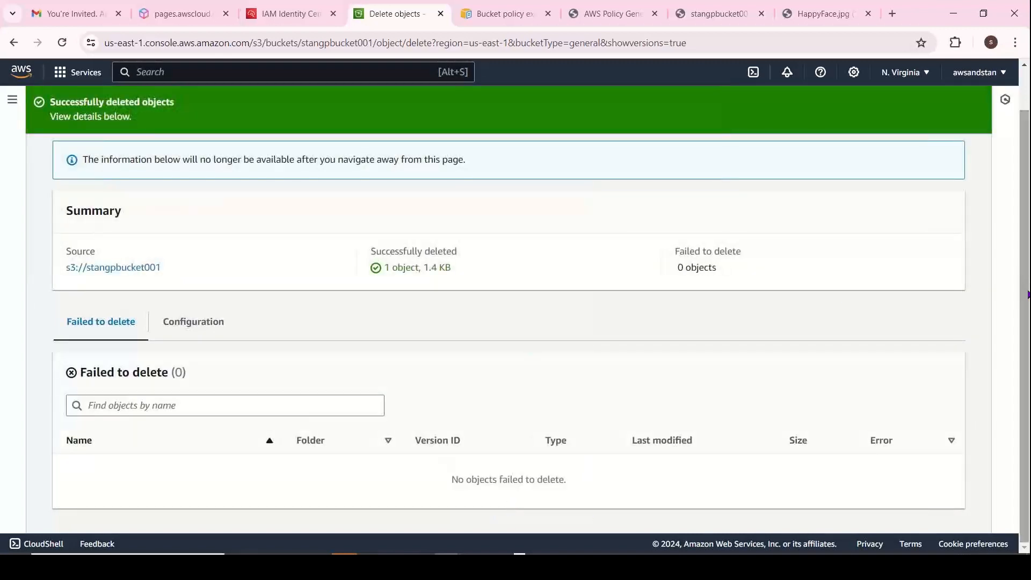
Step: Close the deletion summary and check the size and version ID of the remaining 123.txt
{"action": "scroll", "coordinate": [1026, 294], "scroll_direction": "up", "scroll_amount": 3}
{"action": "left_click", "coordinate": [929, 159]}
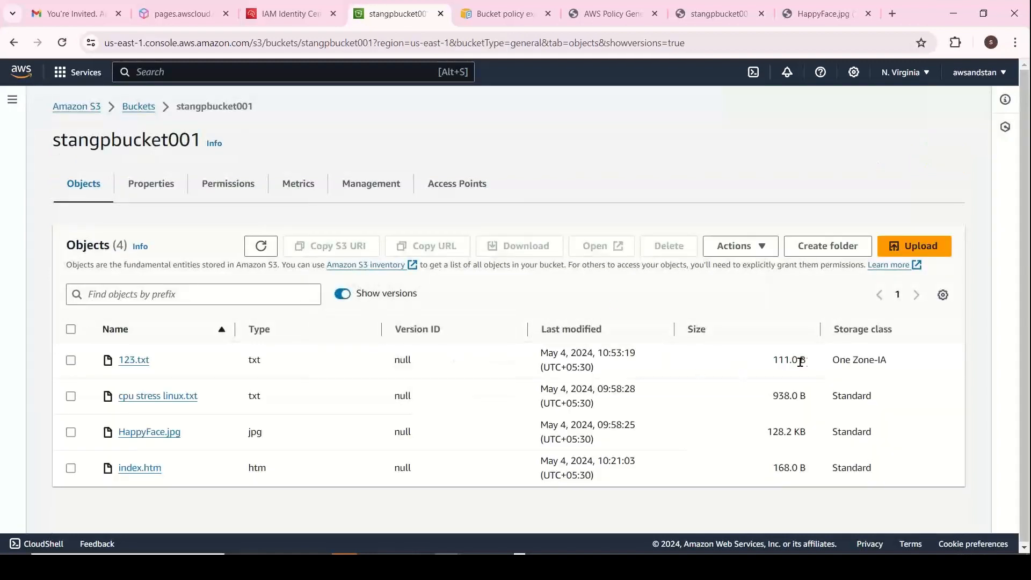
{"action": "left_click_drag", "start_coordinate": [806, 361], "coordinate": [760, 370]}
{"action": "left_click_drag", "start_coordinate": [440, 361], "coordinate": [358, 363]}
Step: Start a new upload to stangpbucket001 and add 123.txt from the stan demo folder
{"action": "left_click", "coordinate": [909, 248]}
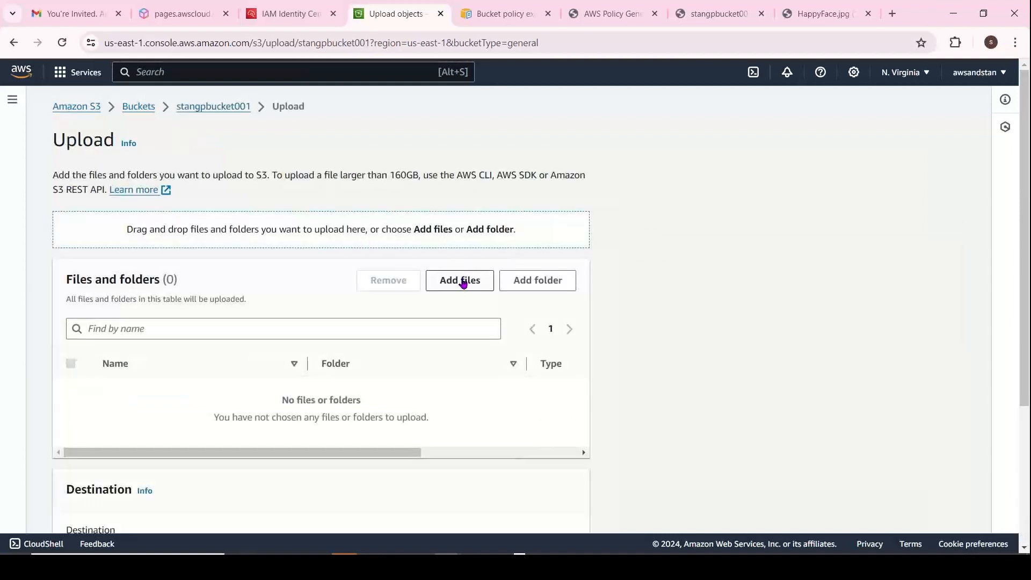
{"action": "left_click", "coordinate": [463, 279]}
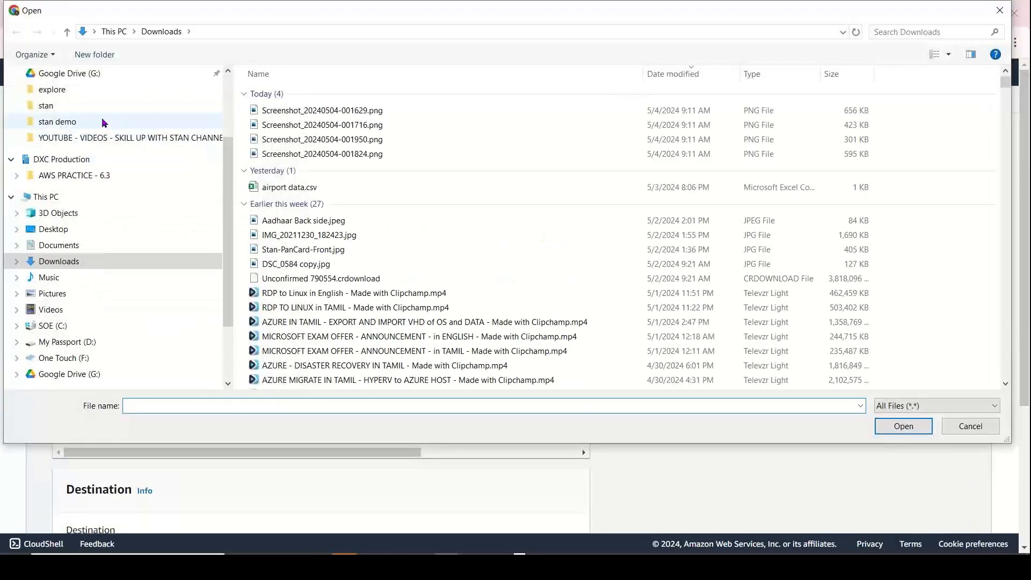
{"action": "left_click", "coordinate": [57, 121]}
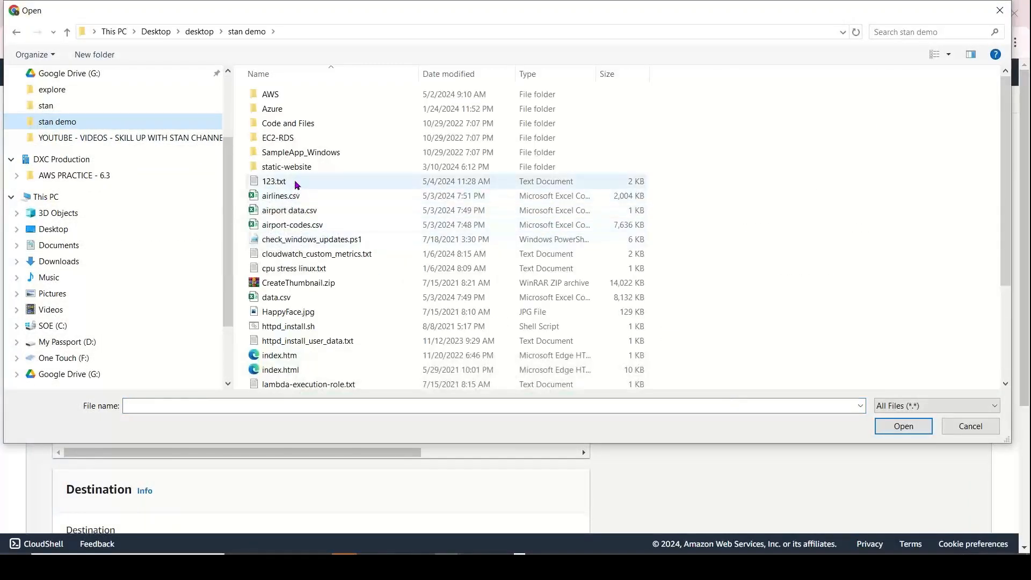
{"action": "double_click", "coordinate": [296, 184]}
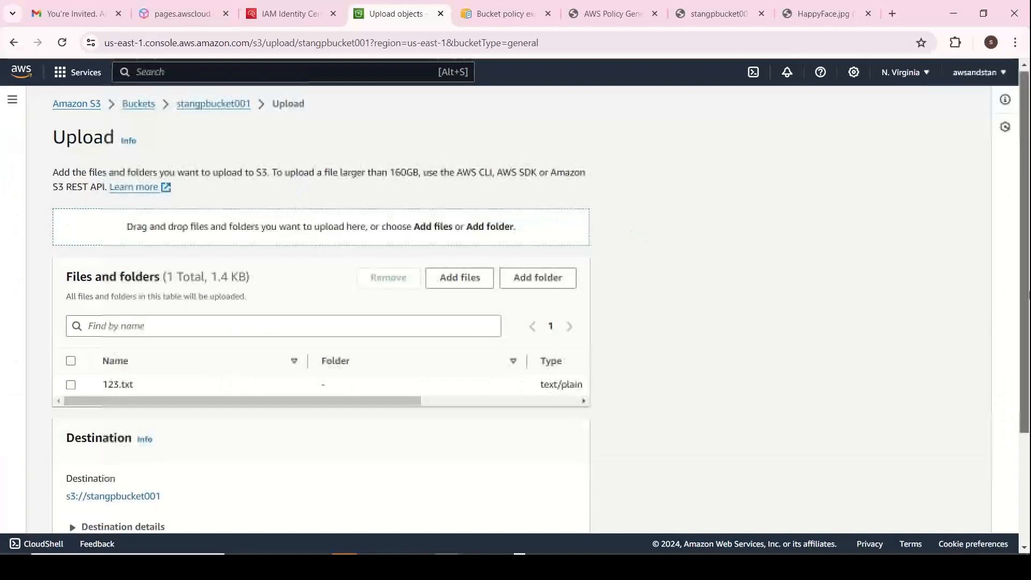
Step: Expand the upload's destination details and check the Bucket Versioning status
{"action": "scroll", "coordinate": [686, 372], "scroll_direction": "down", "scroll_amount": 3}
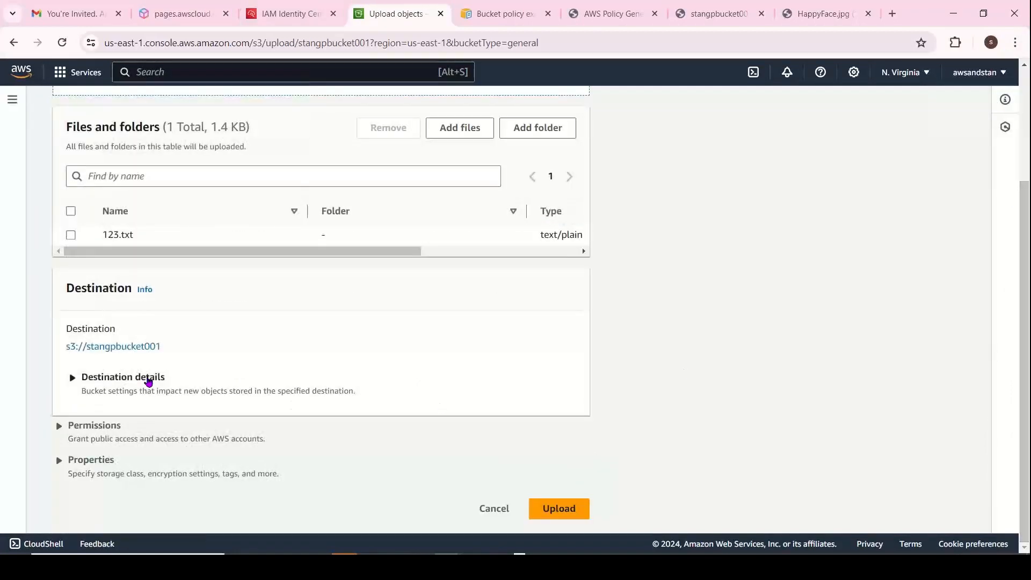
{"action": "left_click", "coordinate": [150, 377]}
{"action": "scroll", "coordinate": [1029, 271], "scroll_direction": "down", "scroll_amount": 3}
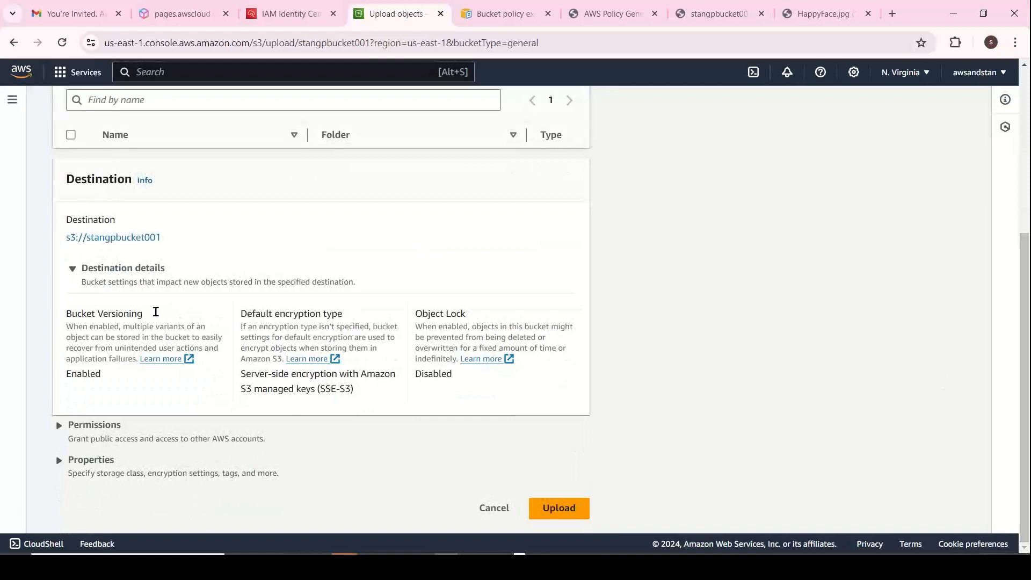
{"action": "double_click", "coordinate": [89, 372]}
Step: Set the upload's storage class to Standard-IA, upload 123.txt and close the upload status page
{"action": "left_click", "coordinate": [85, 460]}
{"action": "left_click_drag", "start_coordinate": [1018, 193], "coordinate": [1024, 318]}
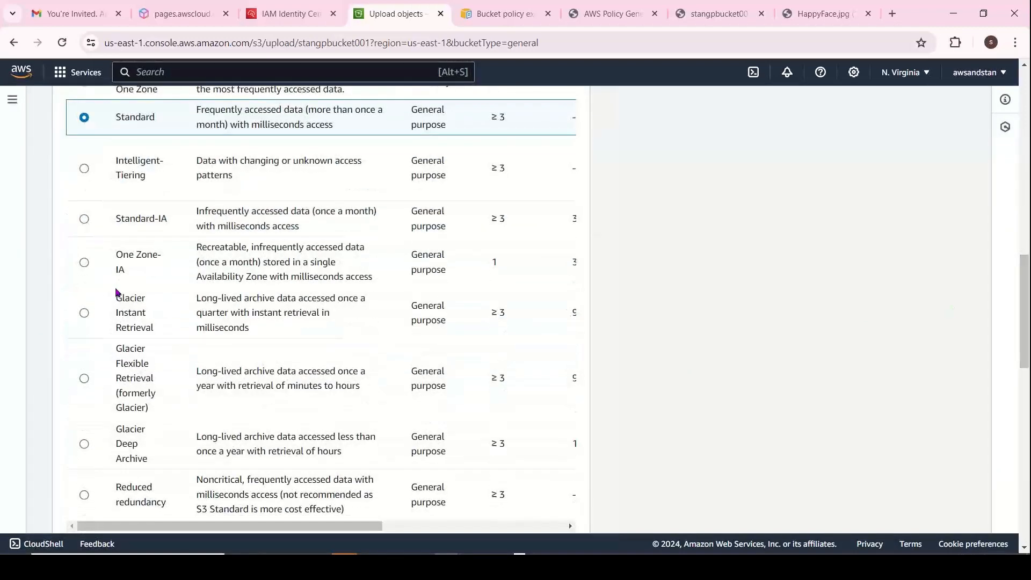
{"action": "left_click", "coordinate": [83, 220]}
{"action": "left_click_drag", "start_coordinate": [1028, 337], "coordinate": [1025, 518]}
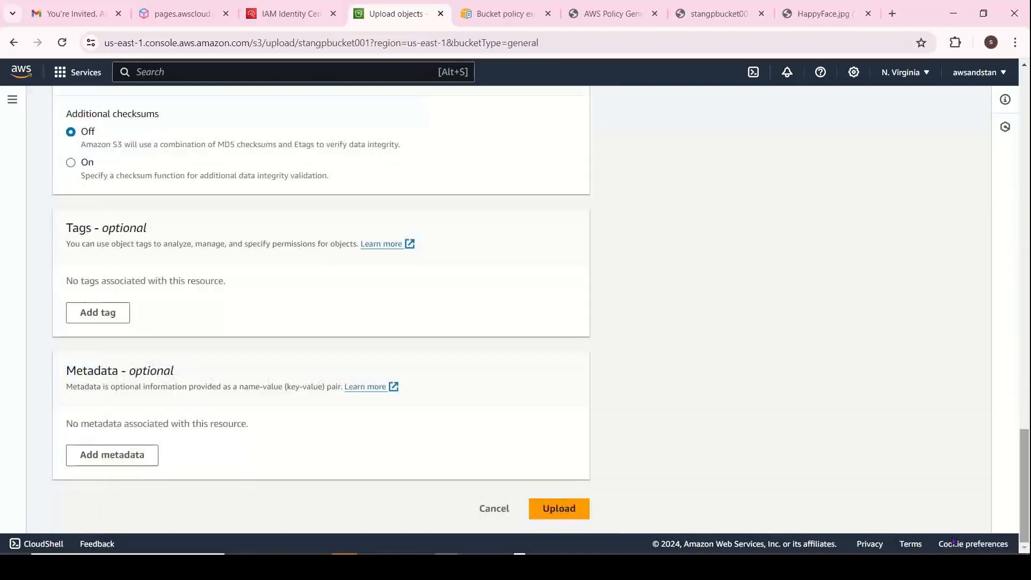
{"action": "left_click", "coordinate": [566, 509]}
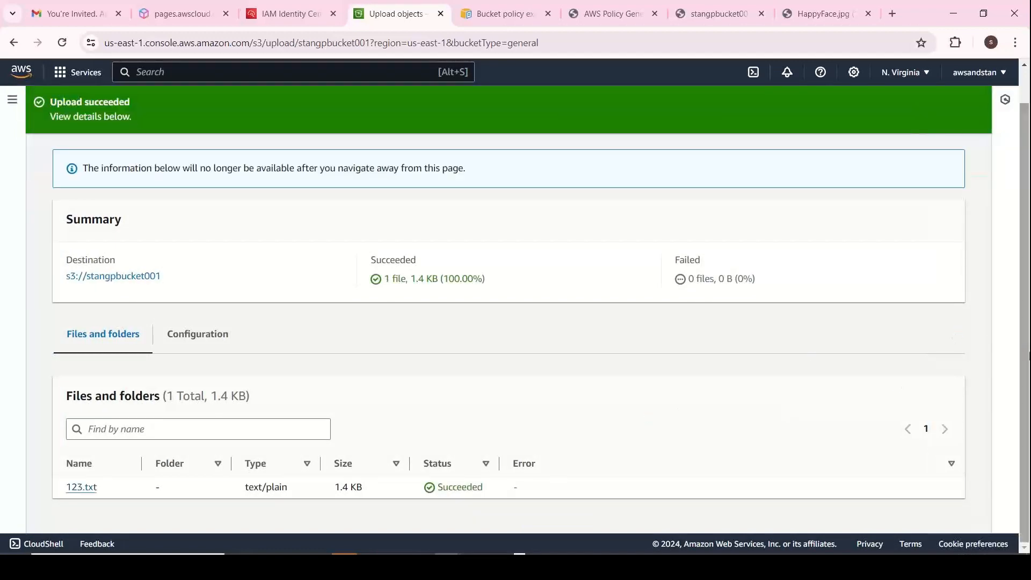
{"action": "left_click_drag", "start_coordinate": [1030, 355], "coordinate": [1027, 268]}
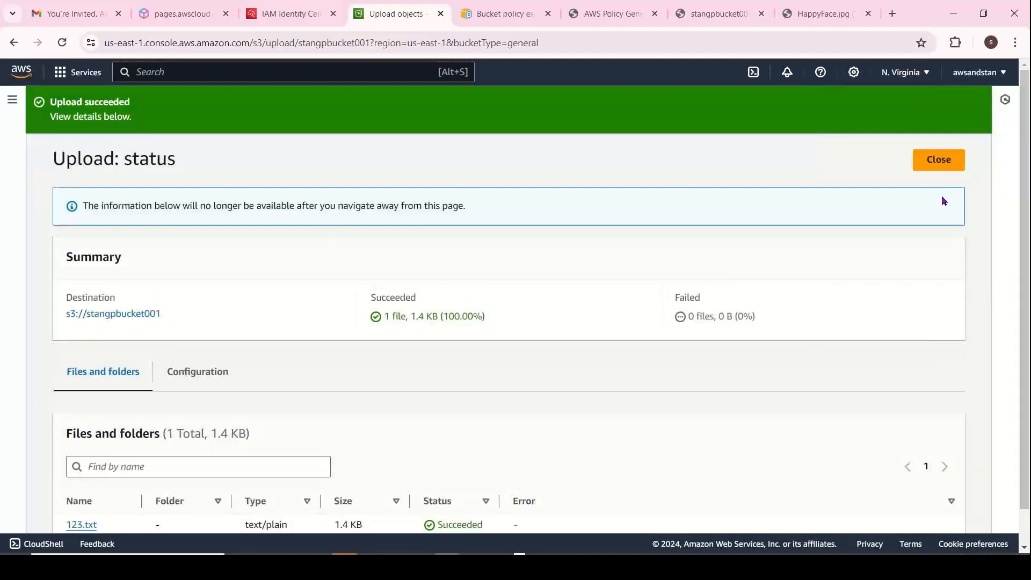
{"action": "left_click", "coordinate": [936, 161]}
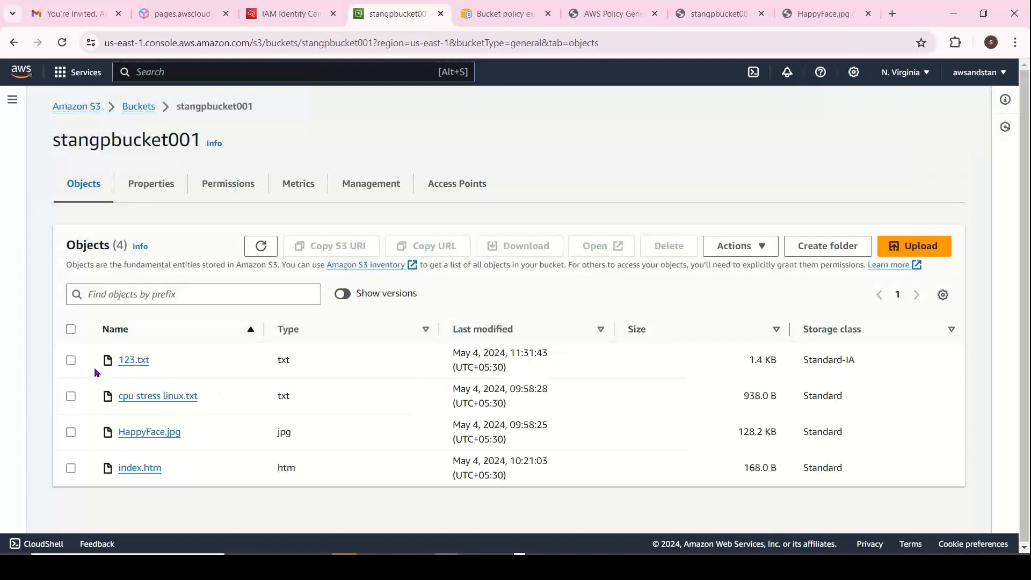
Step: Show the object versions, examine the new 123.txt version's ID and compare the storage classes of both 123.txt versions
{"action": "left_click", "coordinate": [343, 294]}
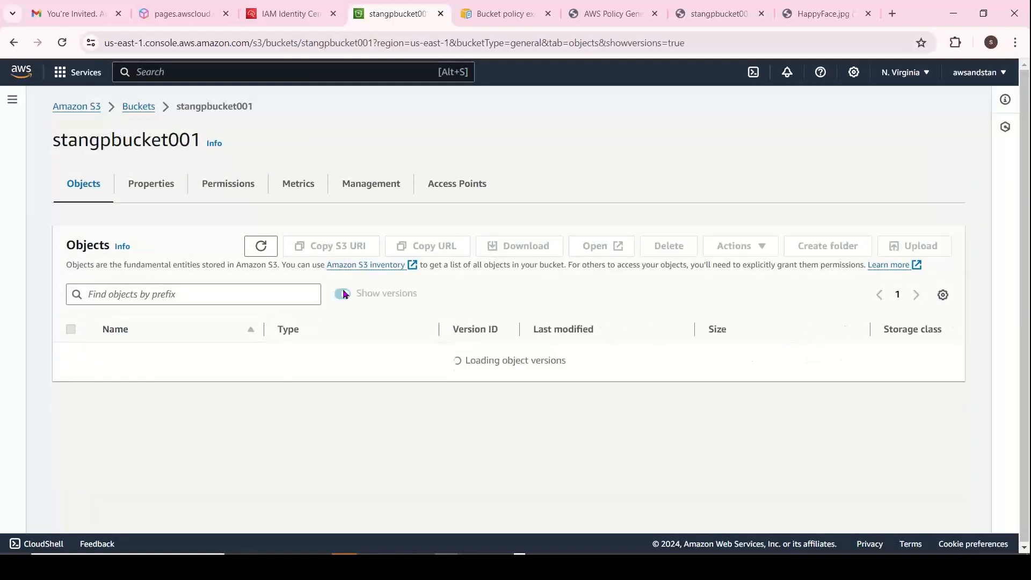
{"action": "left_click_drag", "start_coordinate": [474, 402], "coordinate": [451, 348]}
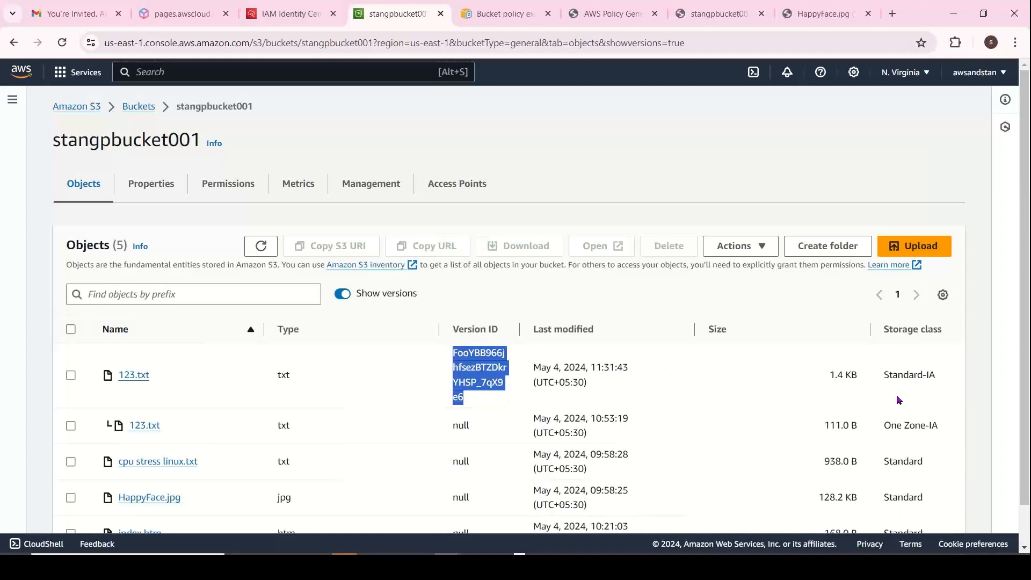
{"action": "left_click_drag", "start_coordinate": [946, 372], "coordinate": [882, 376]}
{"action": "left_click_drag", "start_coordinate": [953, 434], "coordinate": [887, 437]}
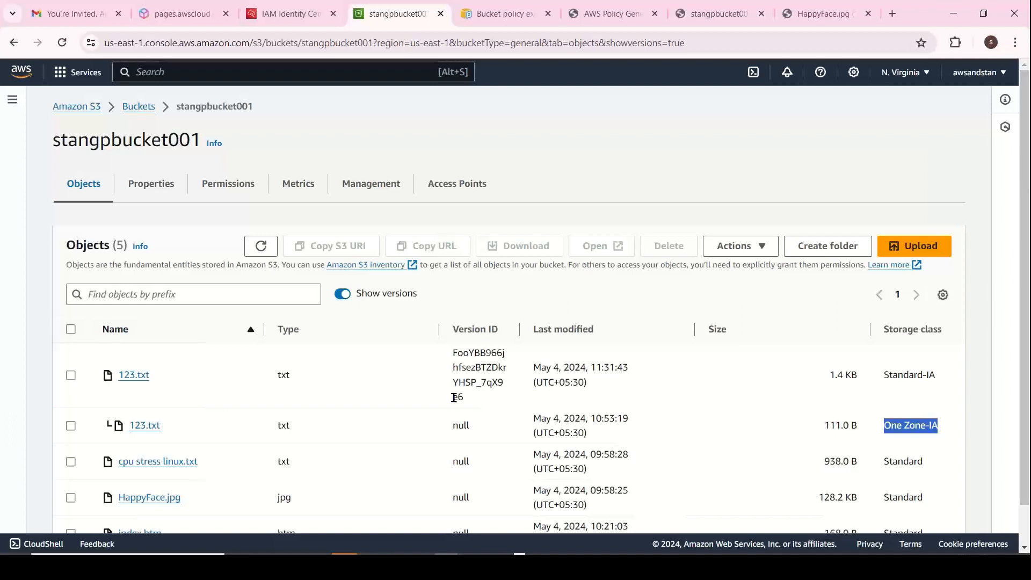
Step: Switch to the Excel Versioning sheet and enter "Stores all versions of the file - upload, write, delete -- objects" in cell B8
{"action": "key", "text": "alt+Tab"}
{"action": "key", "text": "alt+Tab"}
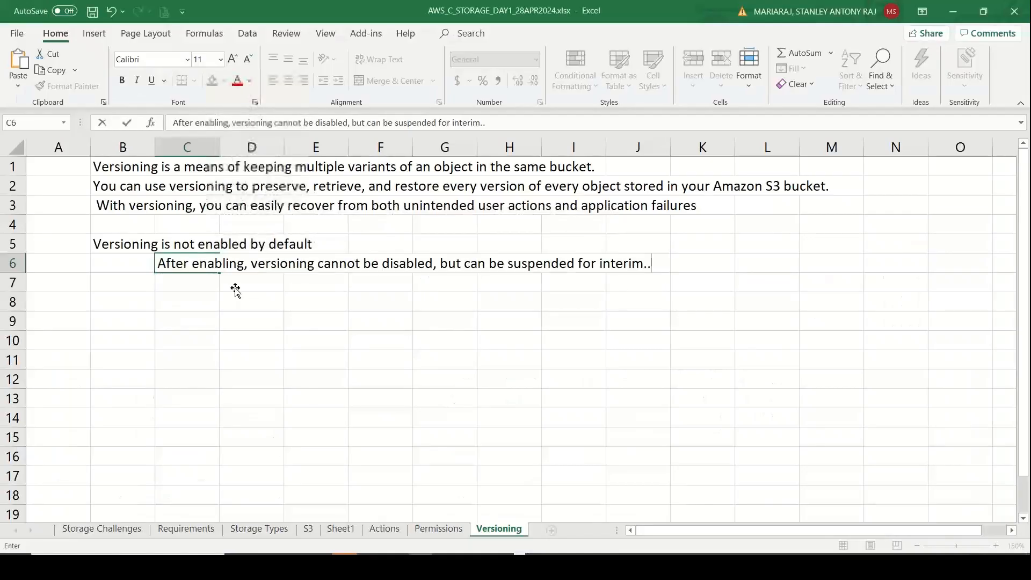
{"action": "left_click", "coordinate": [112, 298]}
{"action": "type", "text": "Stores"}
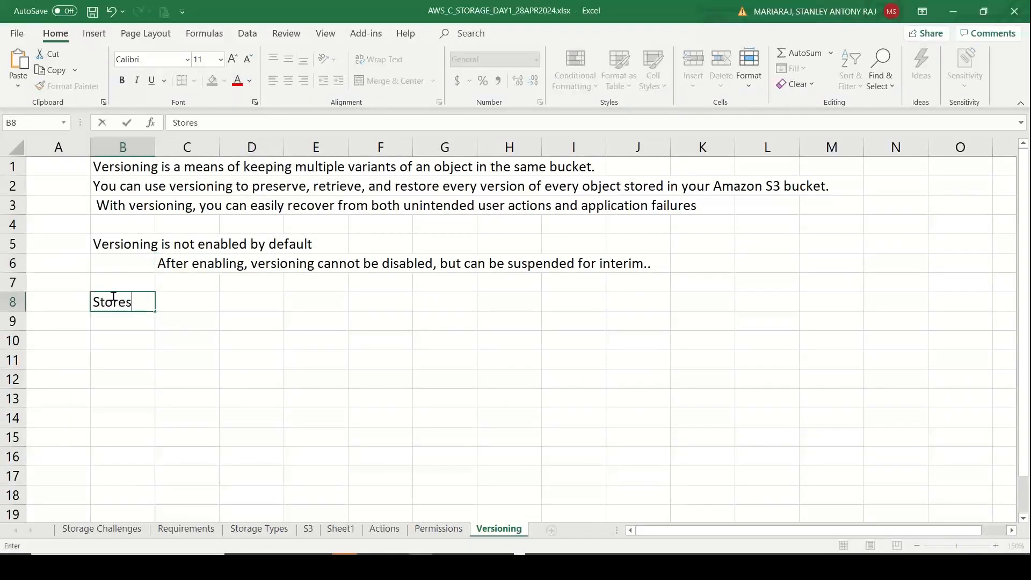
{"action": "type", "text": " all versio"}
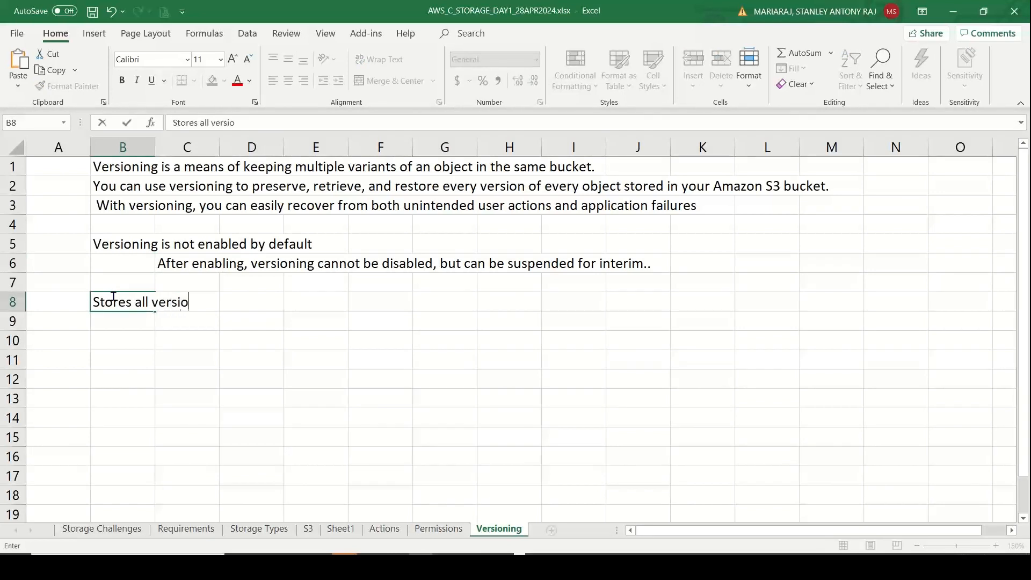
{"action": "type", "text": "ns of the files"}
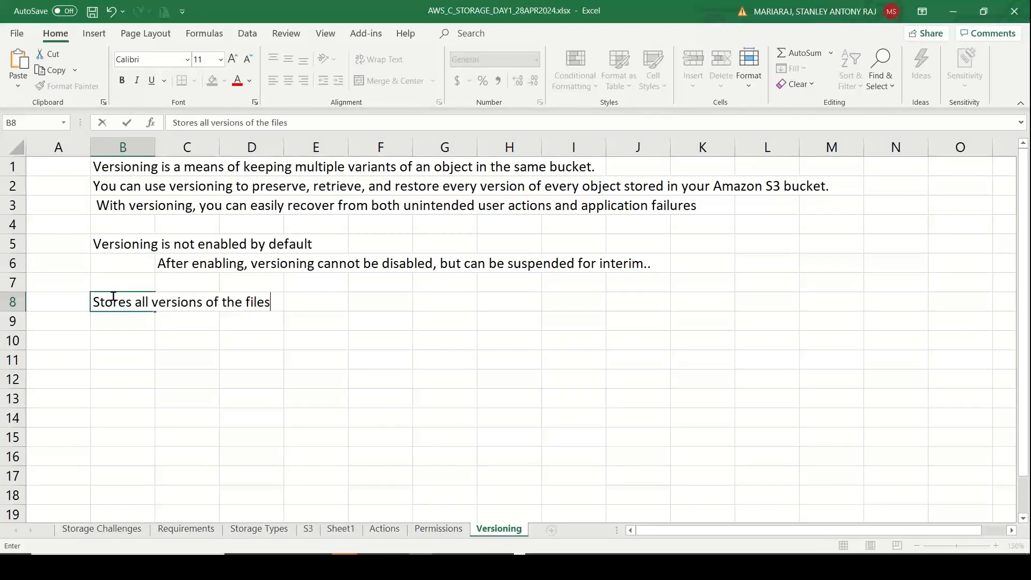
{"action": "key", "text": "BackSpace"}
{"action": "type", "text": "- upload, write, "}
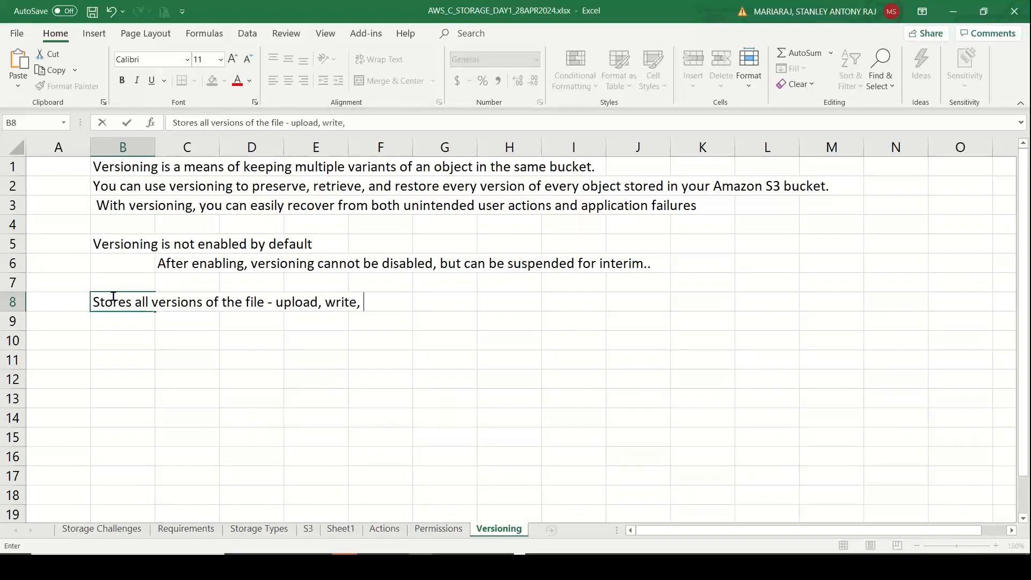
{"action": "type", "text": "delete -- objects"}
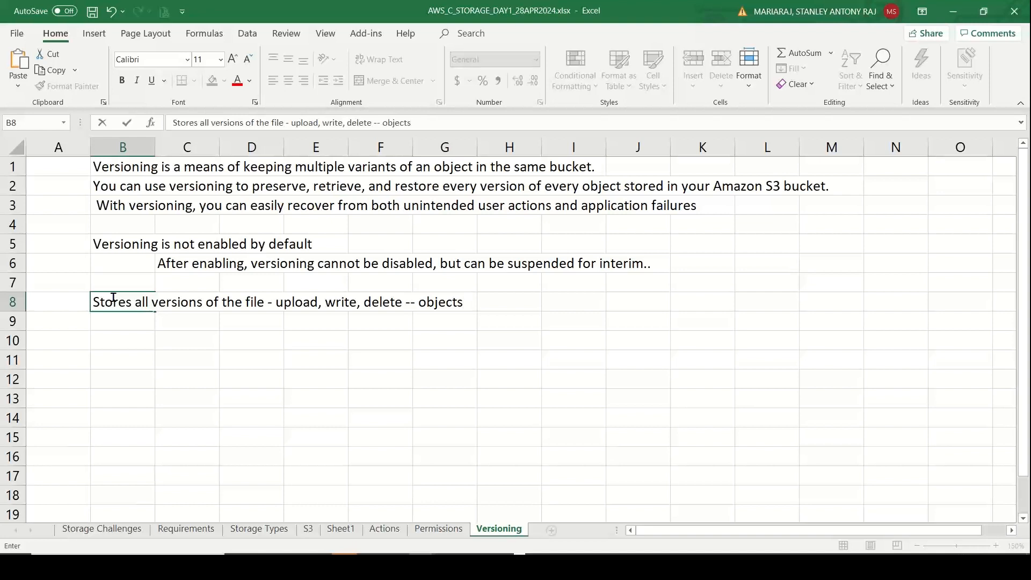
Step: Enter the note "Backup option" in cell B10 and move to cell E10
{"action": "left_click", "coordinate": [119, 346]}
{"action": "type", "text": "Backup option"}
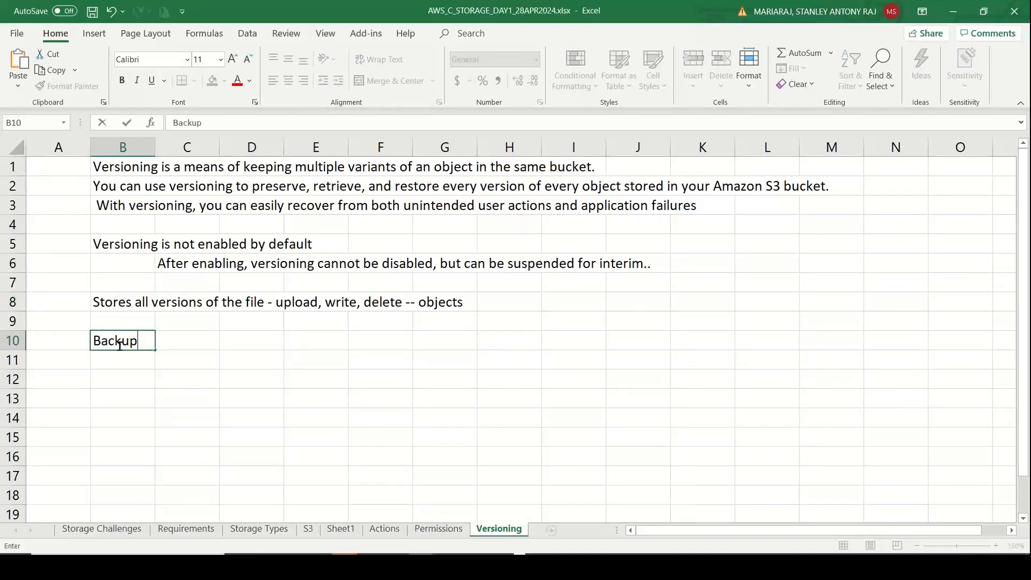
{"action": "key", "text": "Right"}
{"action": "key", "text": "Right"}
{"action": "key", "text": "Right"}
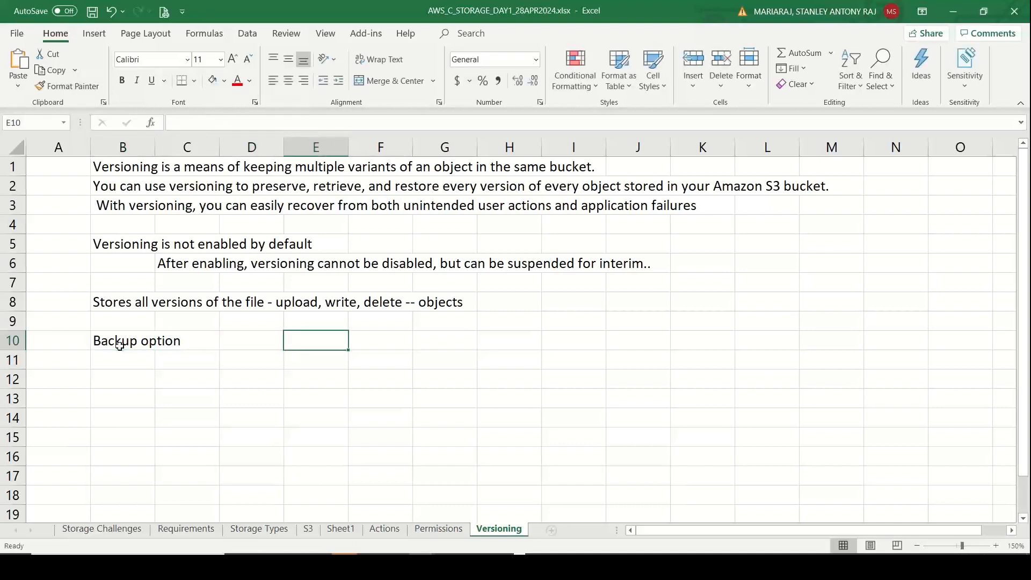
Step: Enter the note "Point in Time restore -- Rollback" in cell E10
{"action": "type", "text": "Point "}
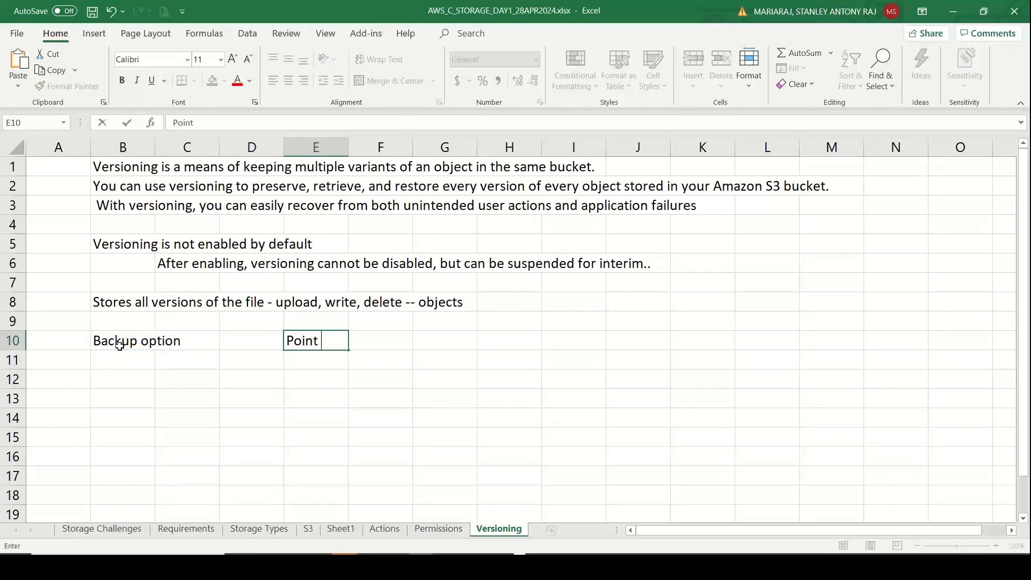
{"action": "type", "text": "in Time restore -- "}
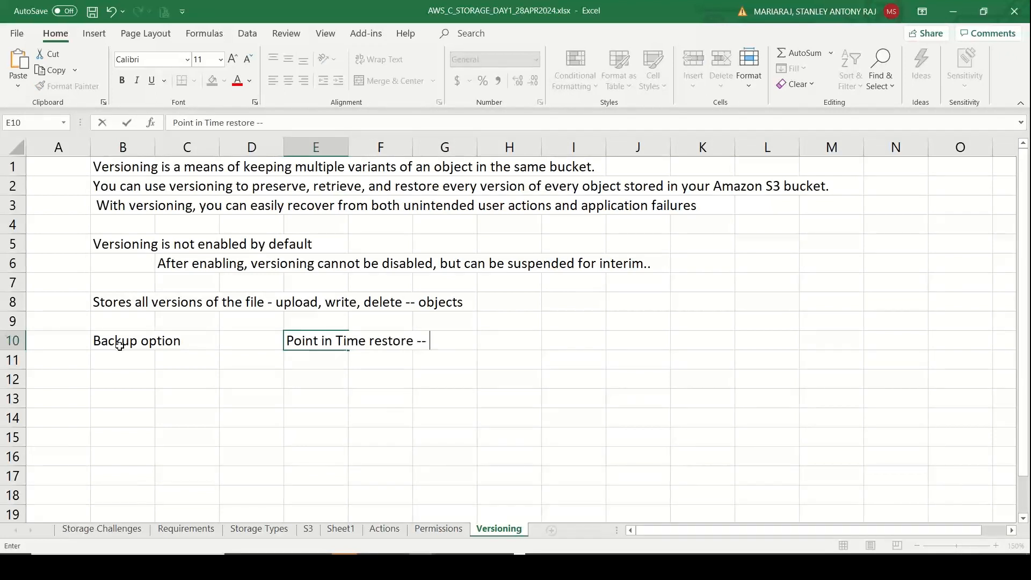
{"action": "type", "text": "Rollback"}
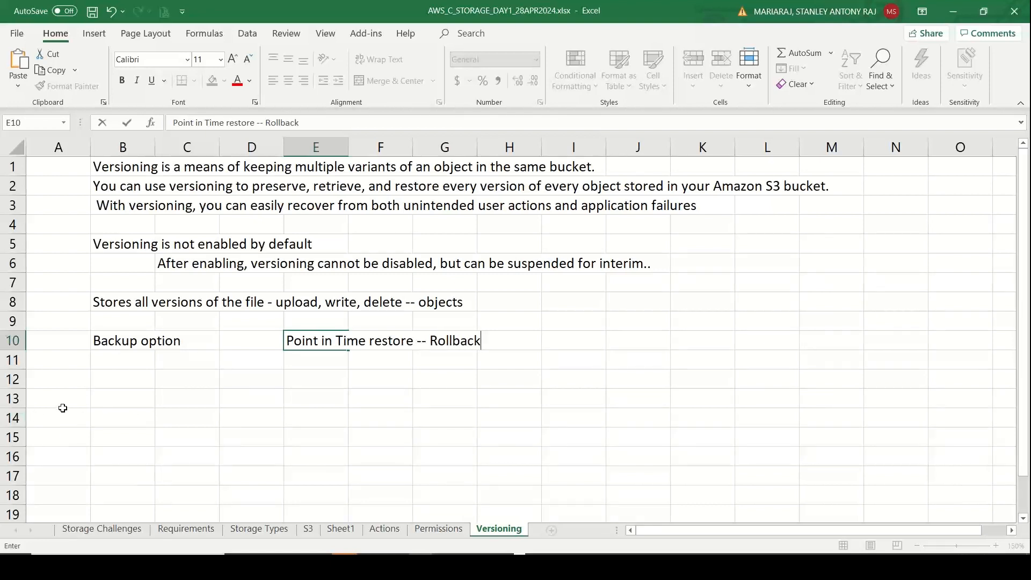
Step: Enter the note "Integration support with Lifecycle rules --" in cell B12
{"action": "left_click", "coordinate": [114, 384]}
{"action": "type", "text": "Integrate"}
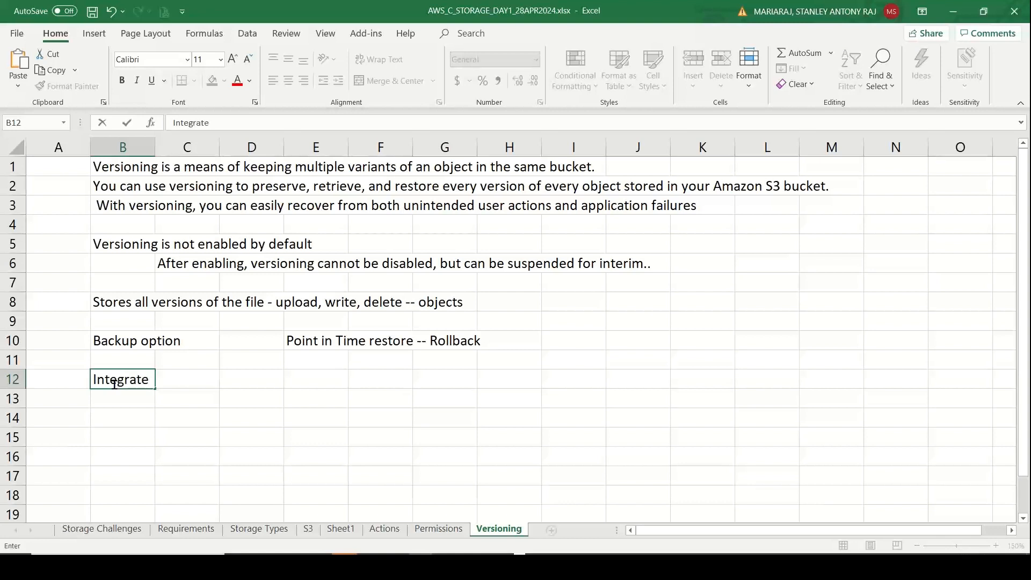
{"action": "key", "text": "BackSpace"}
{"action": "type", "text": "ion support with "}
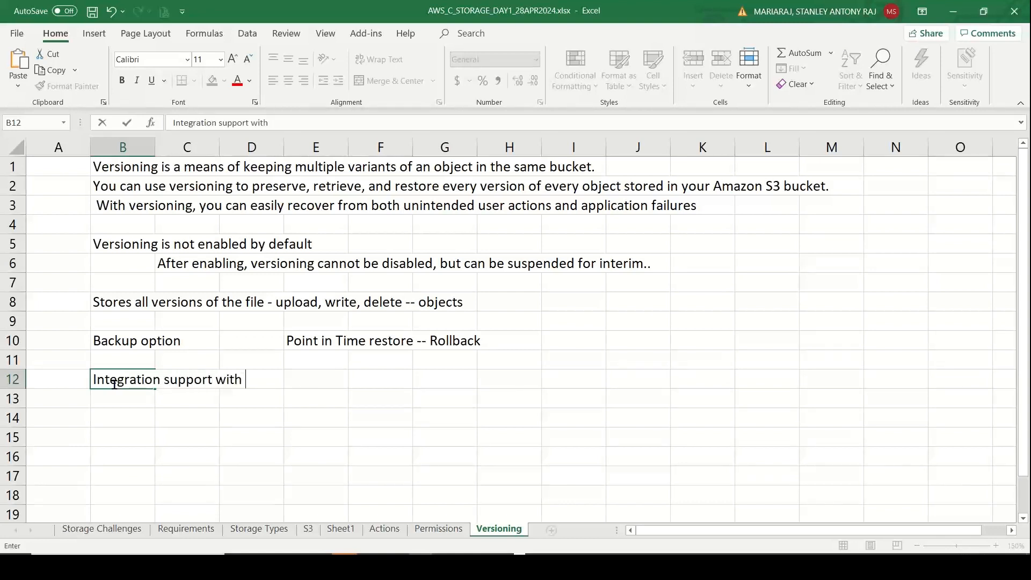
{"action": "type", "text": "Lifecylce"}
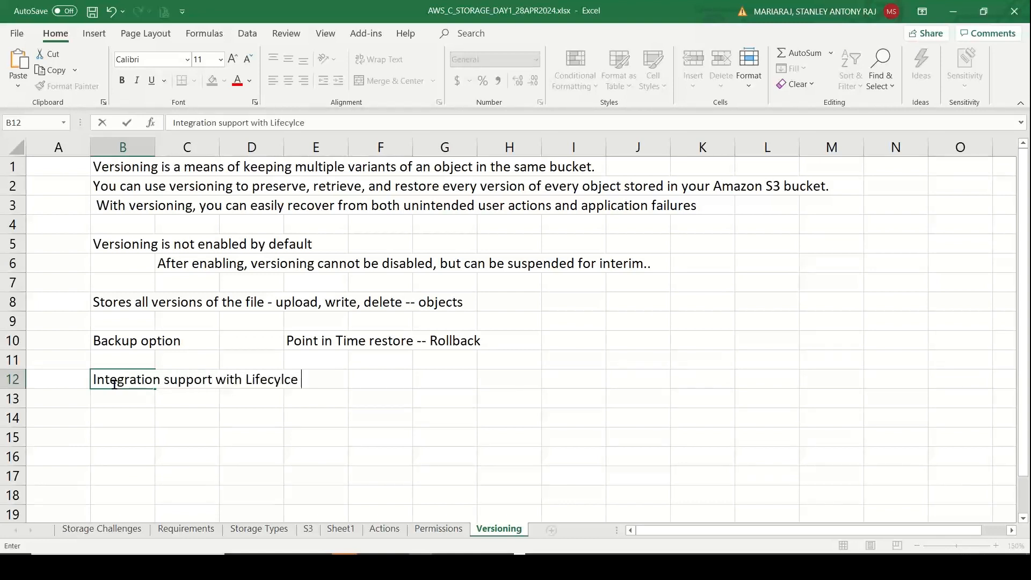
{"action": "type", "text": " ru"}
{"action": "key", "text": "BackSpace"}
{"action": "key", "text": "BackSpace"}
{"action": "key", "text": "BackSpace"}
{"action": "key", "text": "BackSpace"}
{"action": "key", "text": "BackSpace"}
{"action": "key", "text": "BackSpace"}
{"action": "type", "text": "cle tul"}
{"action": "key", "text": "BackSpace"}
{"action": "key", "text": "BackSpace"}
{"action": "key", "text": "BackSpace"}
{"action": "type", "text": "rules --"}
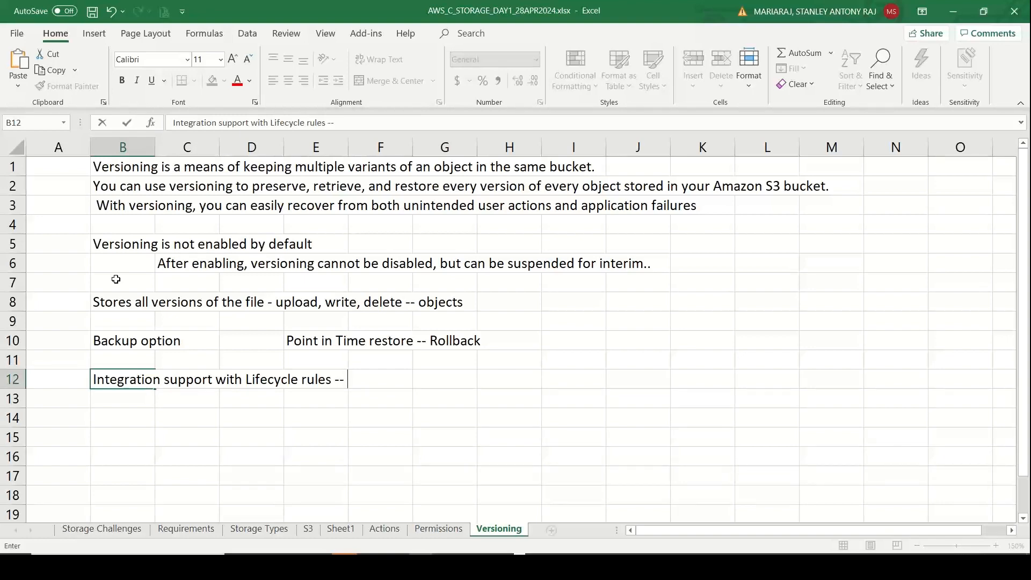
Step: Switch to the S3 console in Chrome and open the std2glaciermove lifecycle rule of stangpbucket001
{"action": "key", "text": "alt+Tab"}
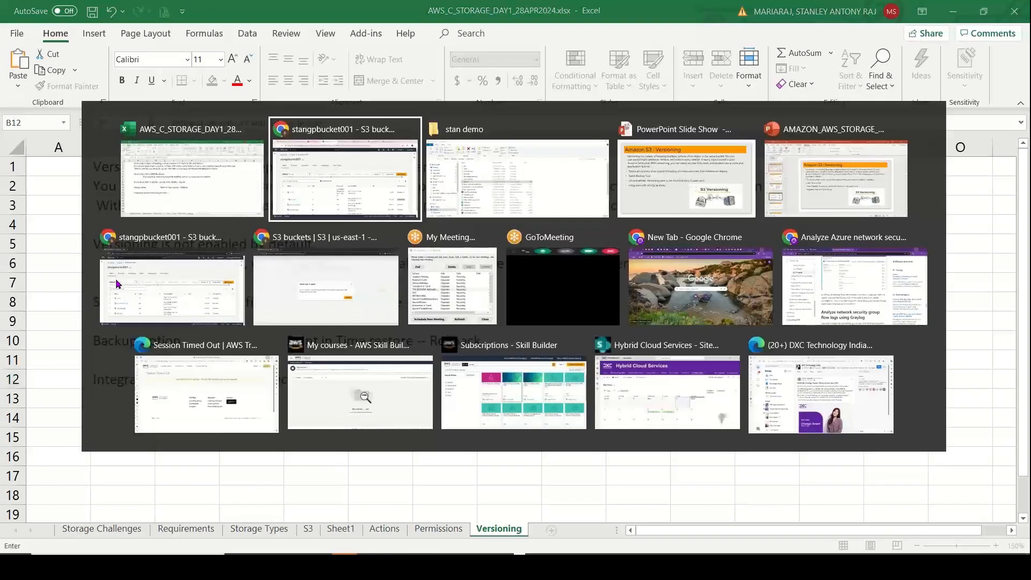
{"action": "left_click", "coordinate": [115, 278]}
{"action": "left_click", "coordinate": [225, 187]}
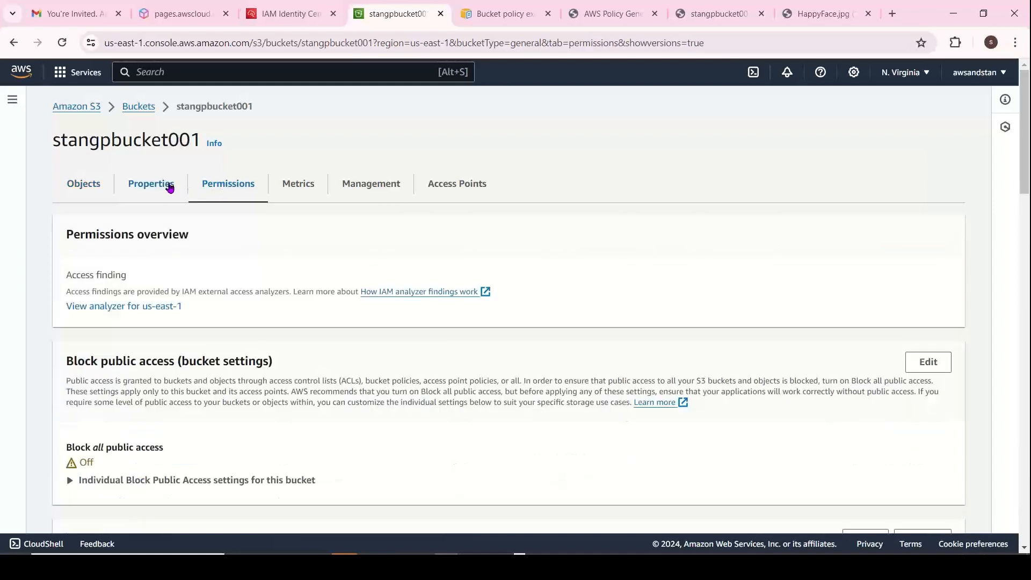
{"action": "left_click", "coordinate": [168, 184]}
{"action": "left_click", "coordinate": [385, 186]}
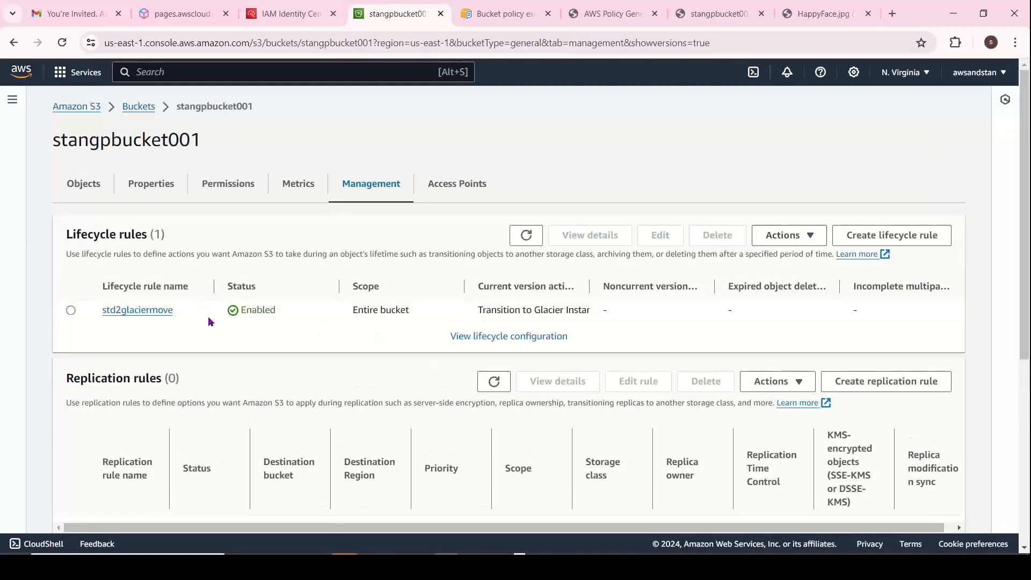
{"action": "left_click", "coordinate": [149, 310]}
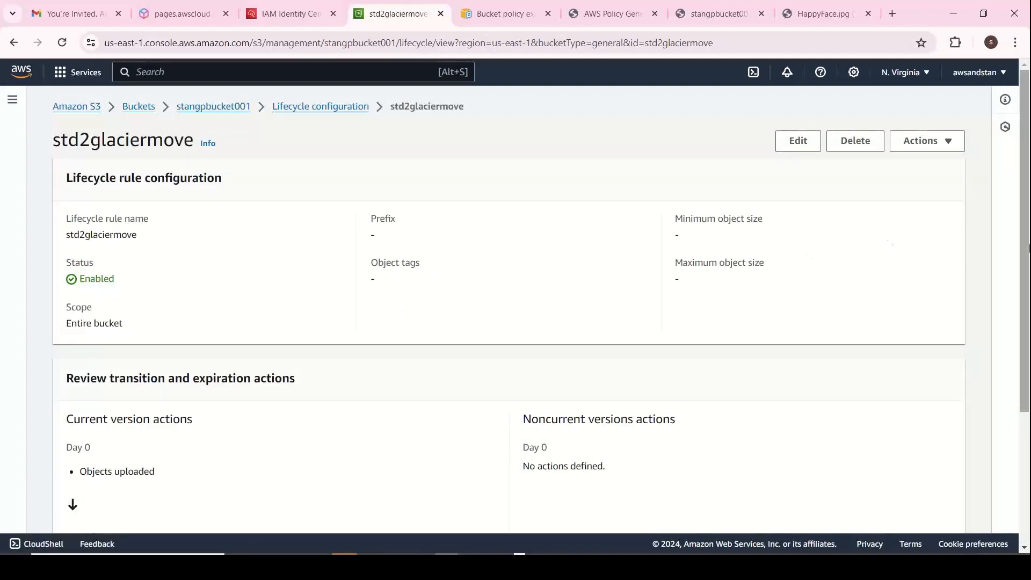
Step: Examine the current version actions and noncurrent versions actions of the std2glaciermove rule
{"action": "scroll", "coordinate": [217, 356], "scroll_direction": "down", "scroll_amount": 1}
{"action": "left_click_drag", "start_coordinate": [103, 390], "coordinate": [607, 435]}
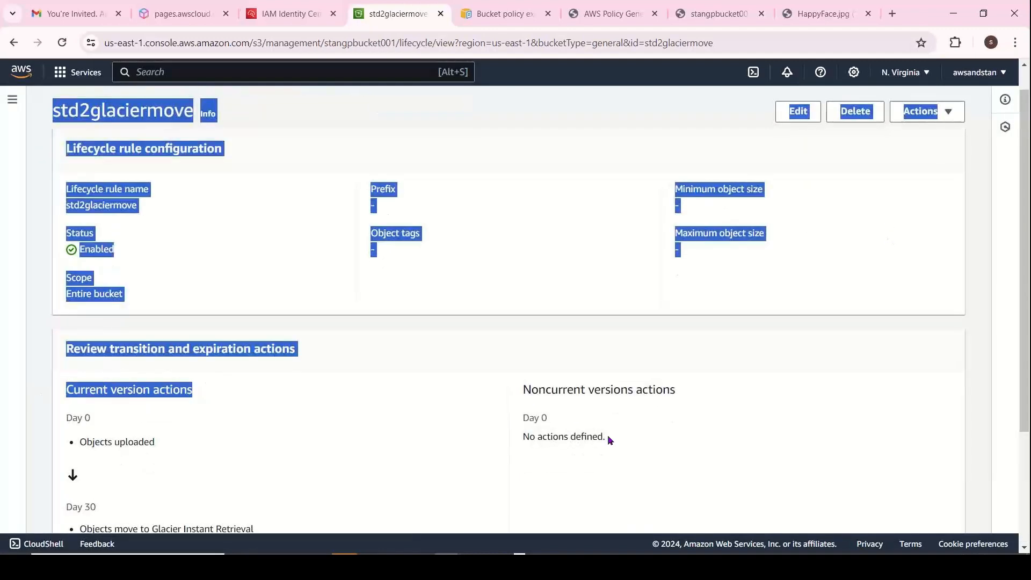
{"action": "left_click_drag", "start_coordinate": [683, 401], "coordinate": [533, 401]}
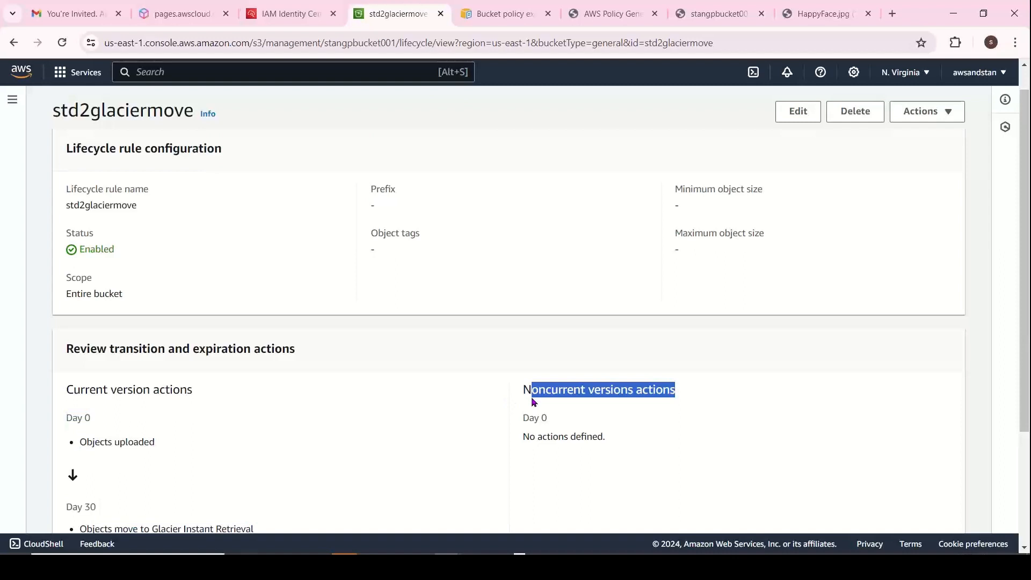
{"action": "double_click", "coordinate": [80, 390]}
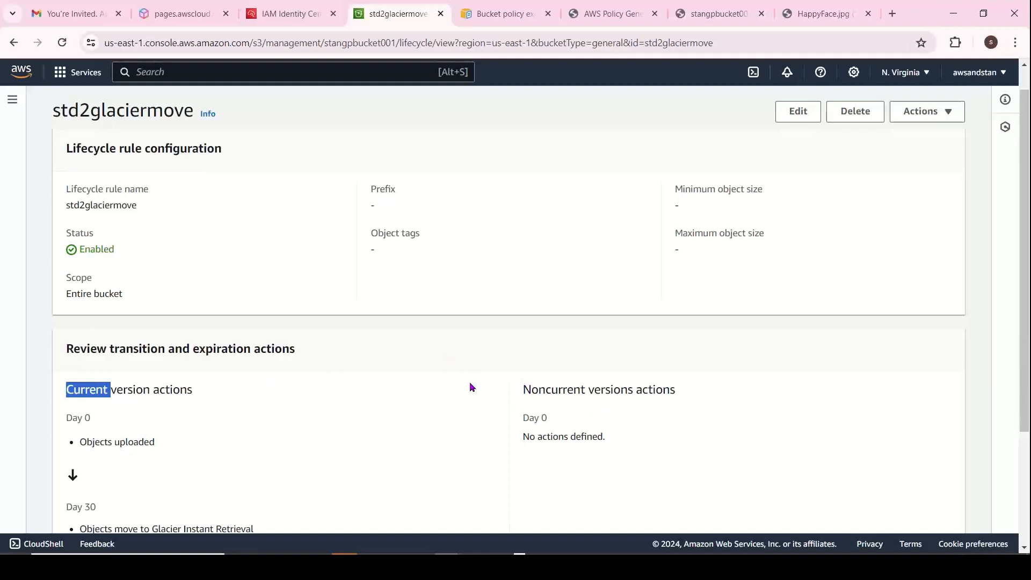
Step: Return to the Excel Versioning sheet and enter "a new version gets created" in cell I8, beside the note on stored versions
{"action": "key", "text": "alt+Tab"}
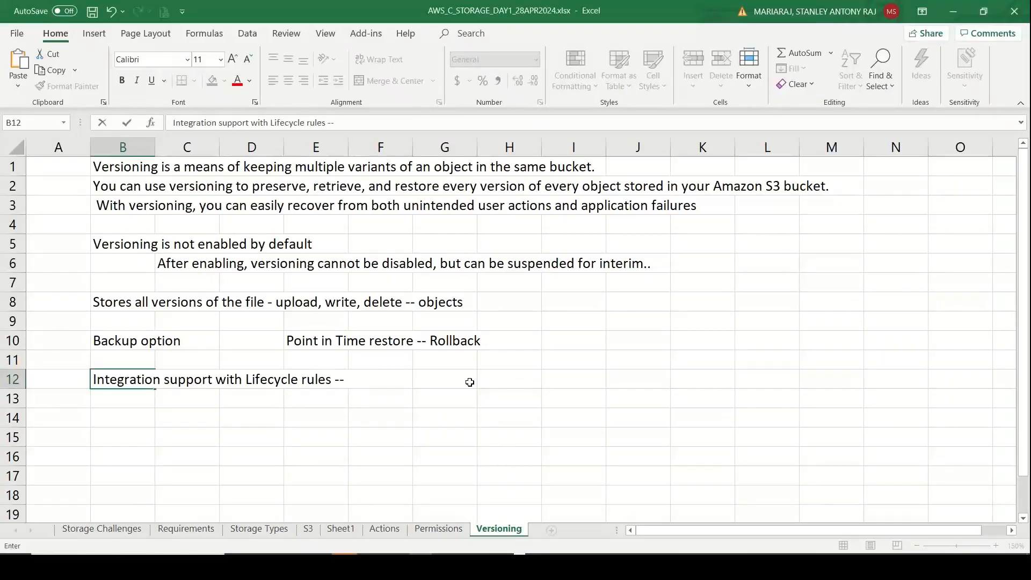
{"action": "left_click", "coordinate": [148, 445]}
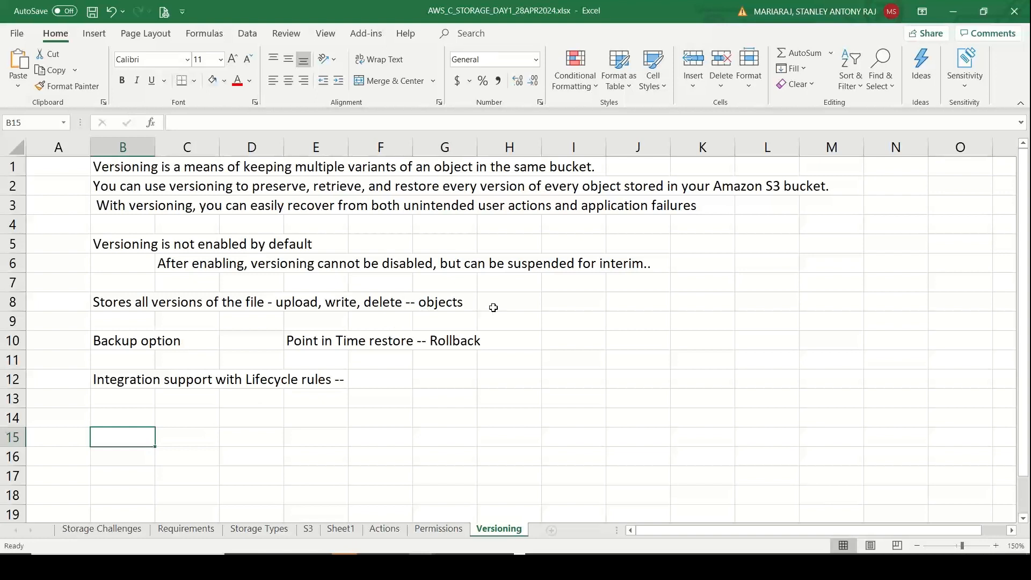
{"action": "left_click", "coordinate": [599, 289]}
{"action": "left_click", "coordinate": [574, 307]}
{"action": "type", "text": "a "}
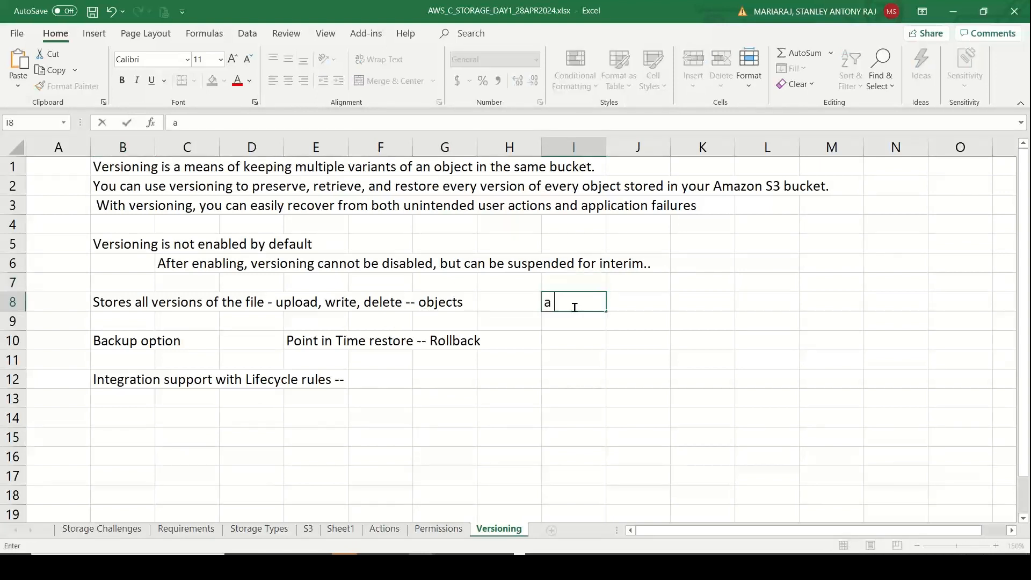
{"action": "type", "text": "new versionet"}
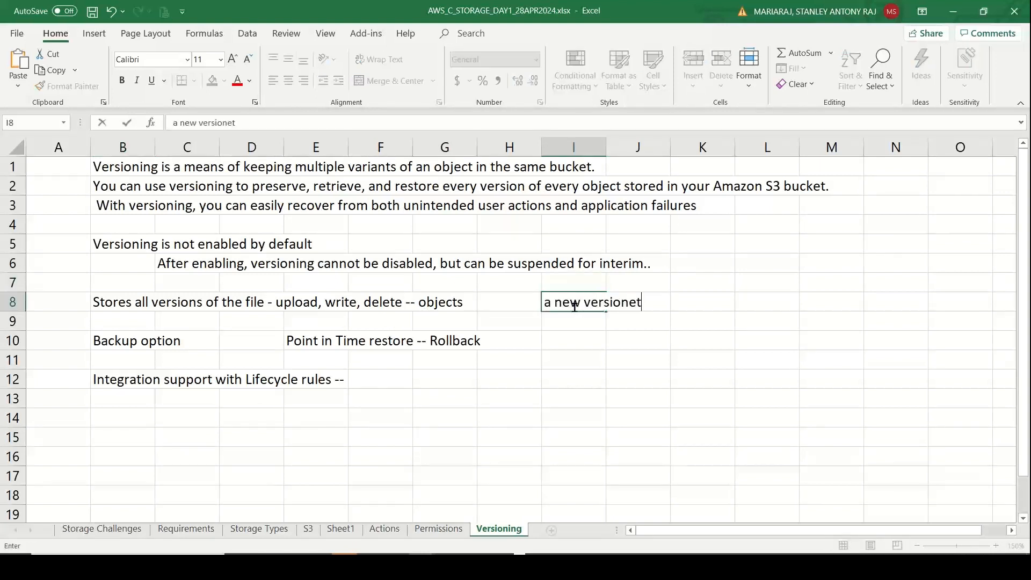
{"action": "key", "text": "BackSpace"}
{"action": "key", "text": "BackSpace"}
{"action": "type", "text": "gets created"}
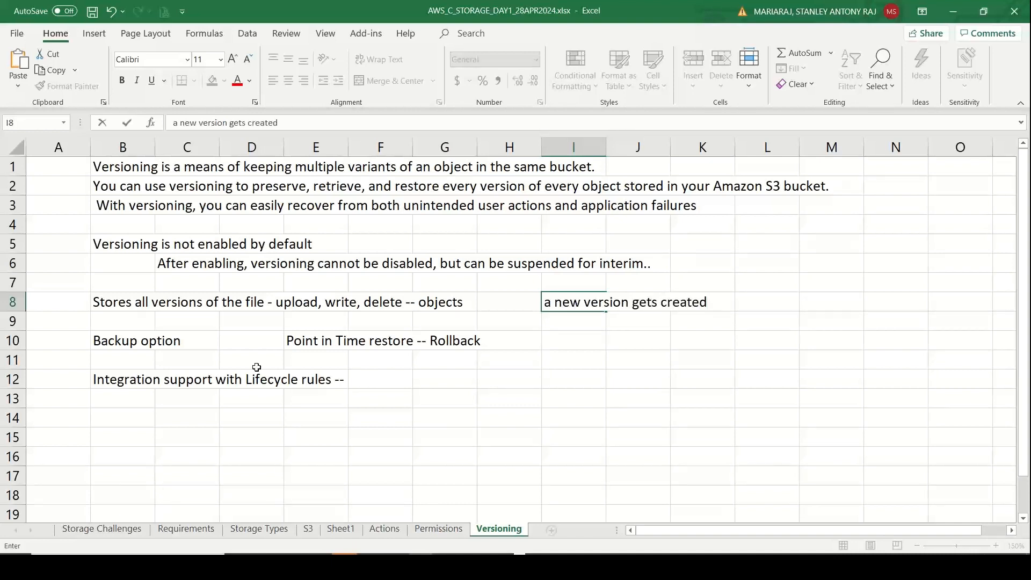
Step: Enter the note "cost will increase when we store multiple copies" in cell B14 and move to cell B16
{"action": "left_click", "coordinate": [120, 422]}
{"action": "type", "text": "co"}
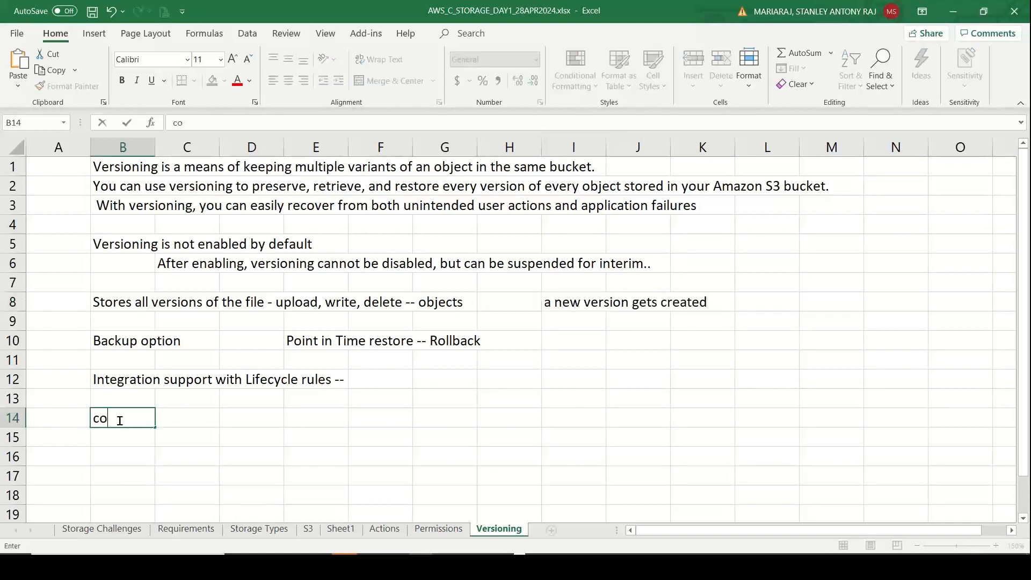
{"action": "type", "text": "st will infre"}
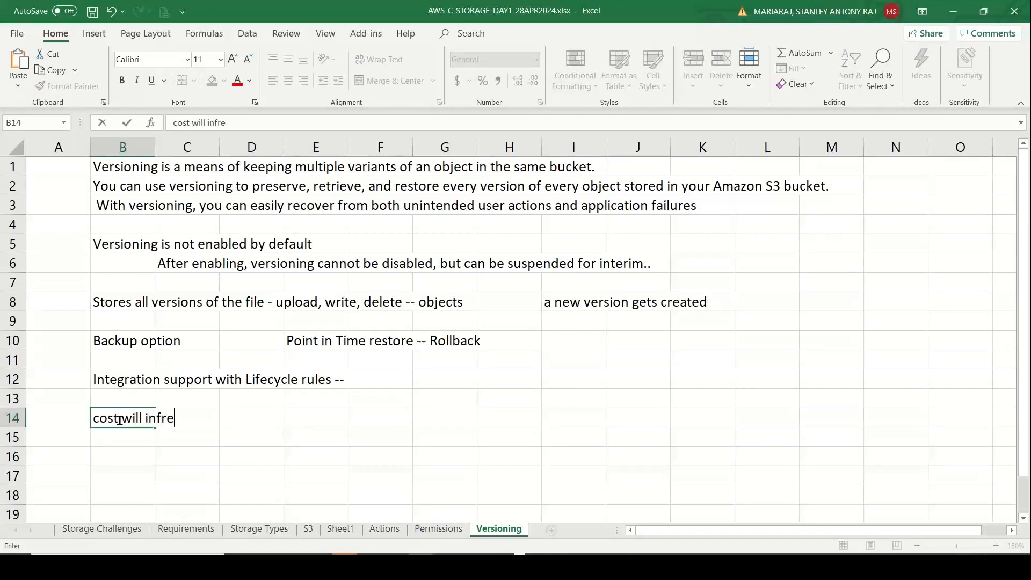
{"action": "key", "text": "BackSpace"}
{"action": "key", "text": "BackSpace"}
{"action": "key", "text": "BackSpace"}
{"action": "type", "text": "crease wh"}
{"action": "key", "text": "BackSpace"}
{"action": "key", "text": "BackSpace"}
{"action": "key", "text": "BackSpace"}
{"action": "type", "text": "when "}
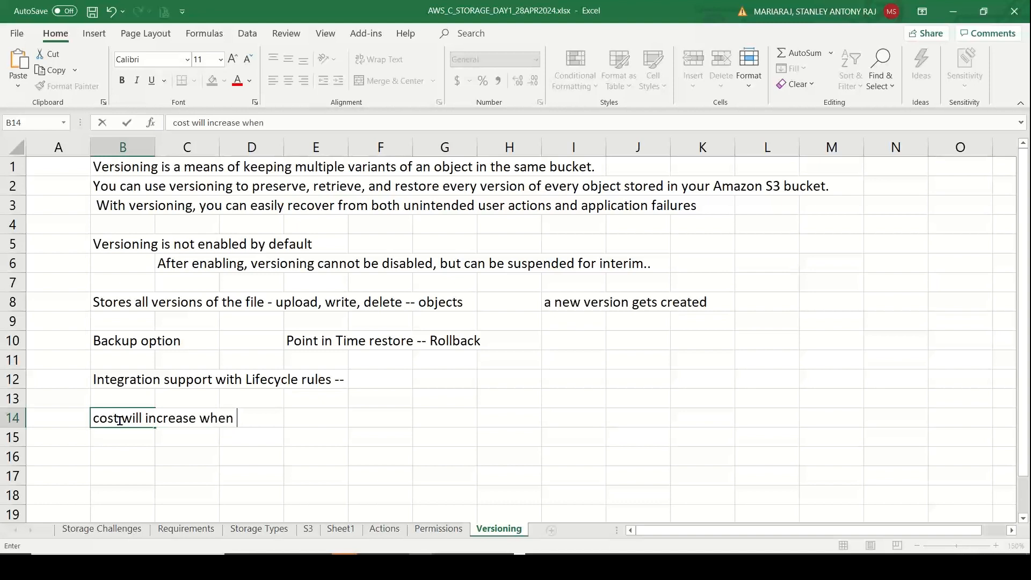
{"action": "type", "text": "we store mult"}
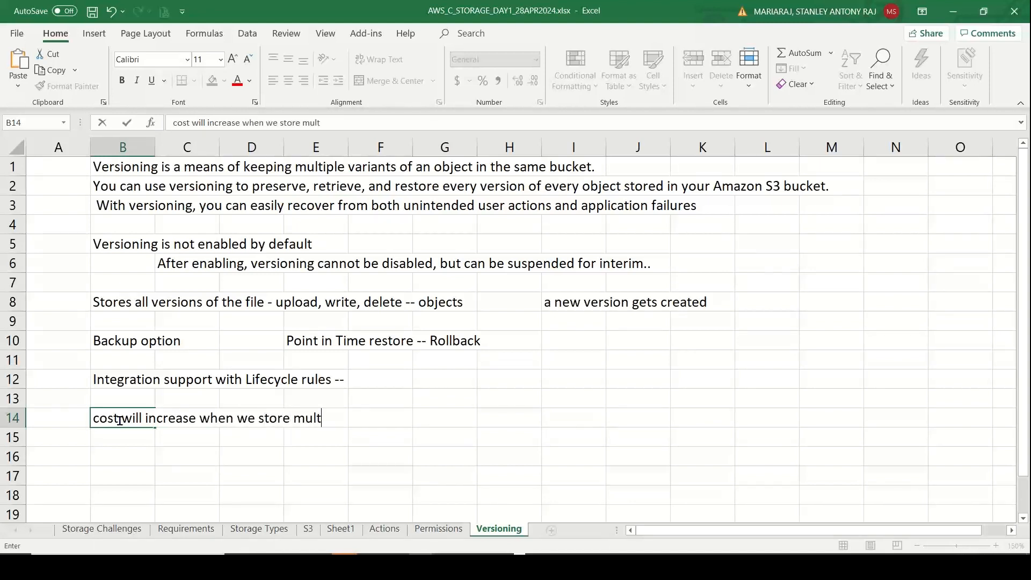
{"action": "type", "text": "iple copies"}
{"action": "key", "text": "Return"}
{"action": "key", "text": "Return"}
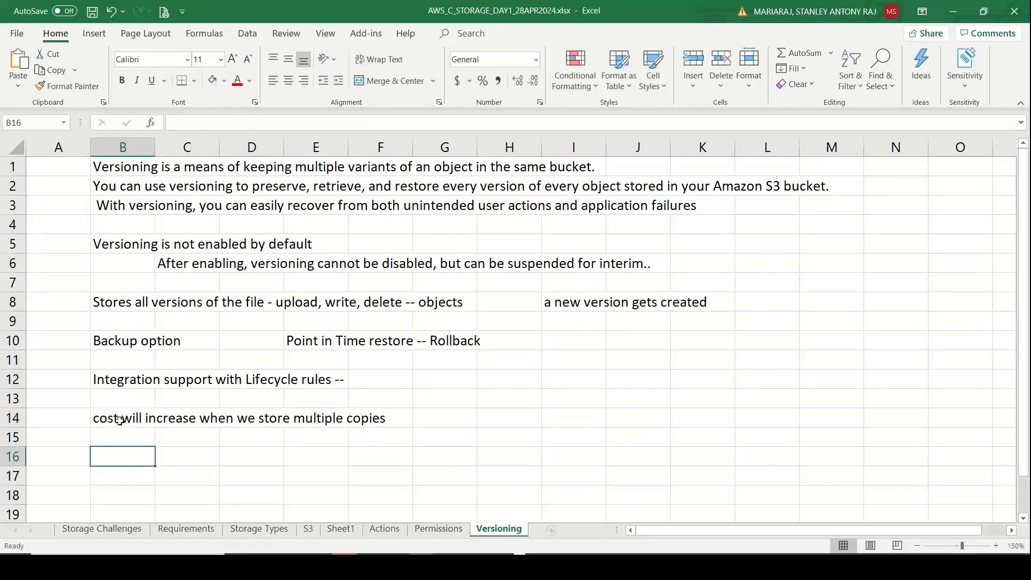
Step: Enter "Protect you against any accidental modification, deletion, overwrite" in cell B16 and move to cell C17
{"action": "type", "text": "PRte"}
{"action": "key", "text": "BackSpace"}
{"action": "key", "text": "BackSpace"}
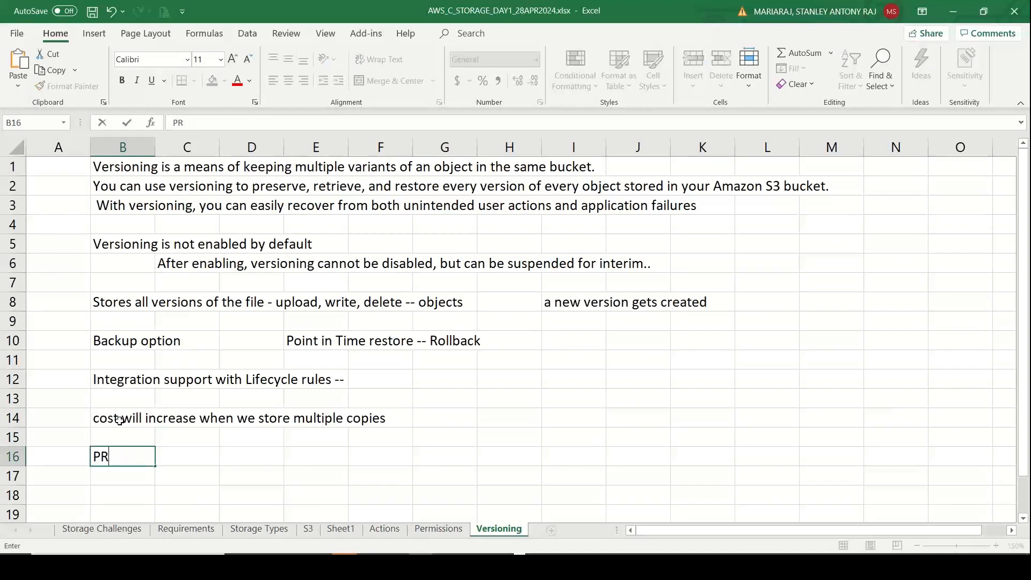
{"action": "type", "text": "otect you again"}
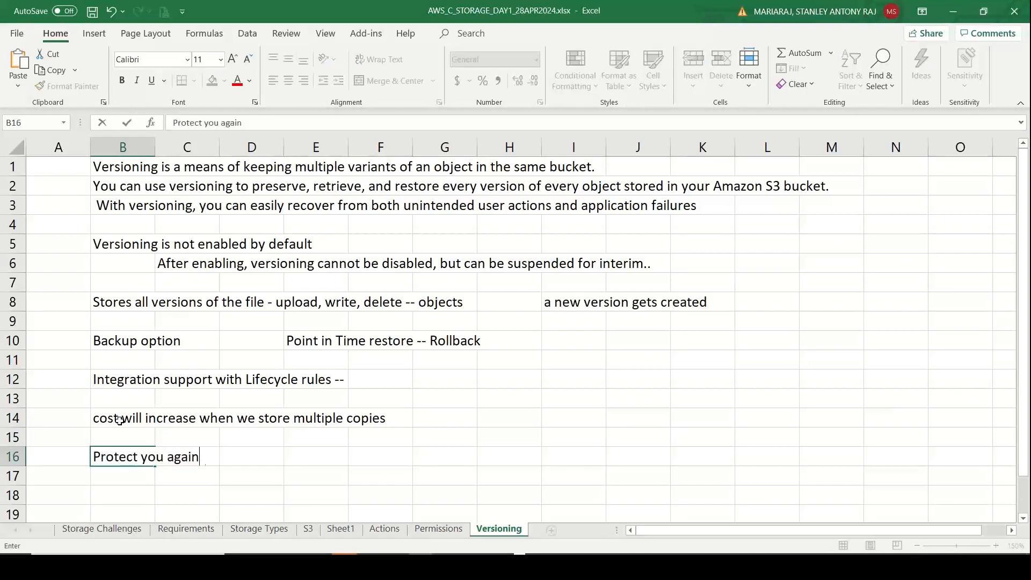
{"action": "type", "text": "st any accid"}
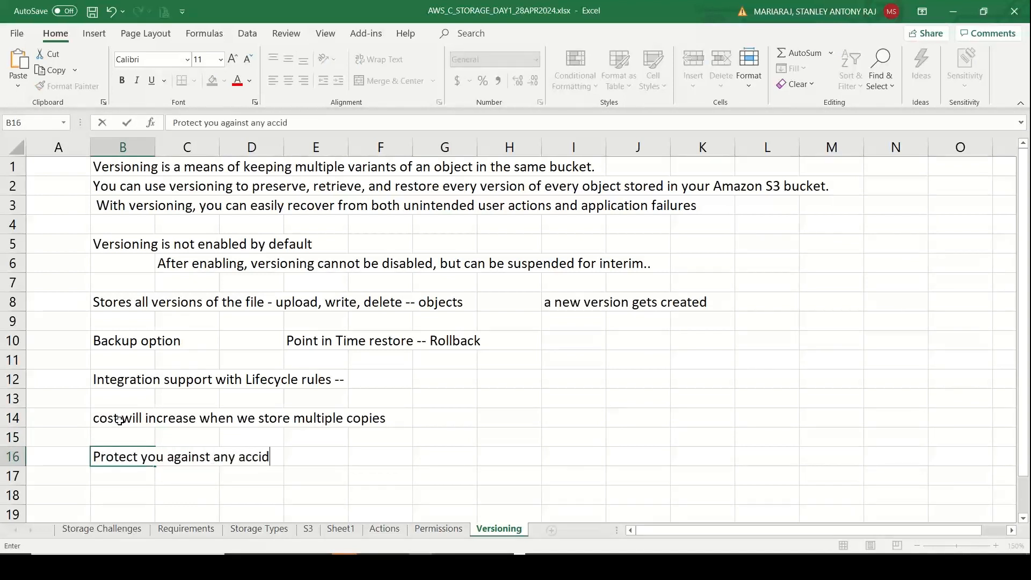
{"action": "type", "text": "ental modif"}
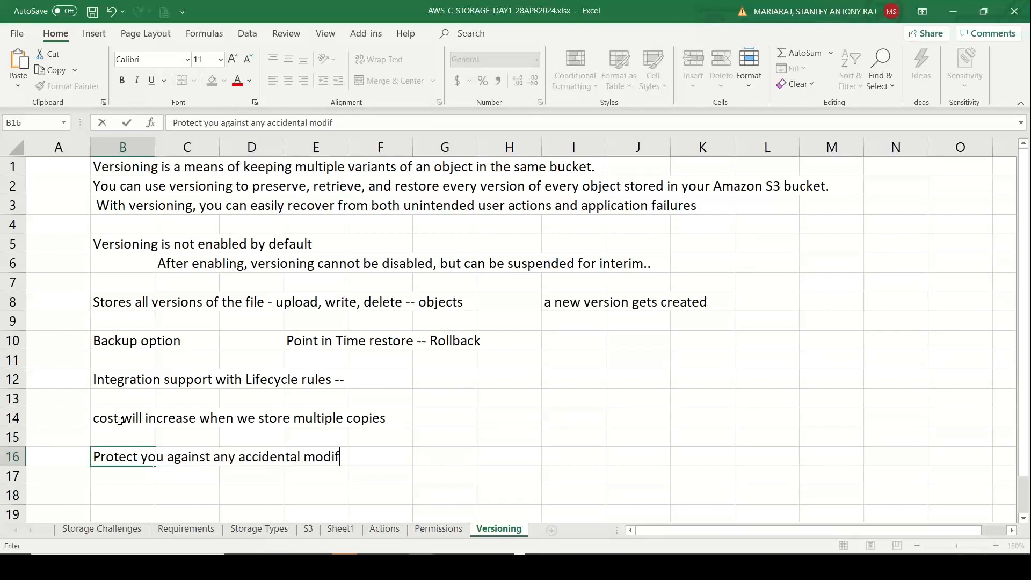
{"action": "type", "text": "ication, deletion, ov"}
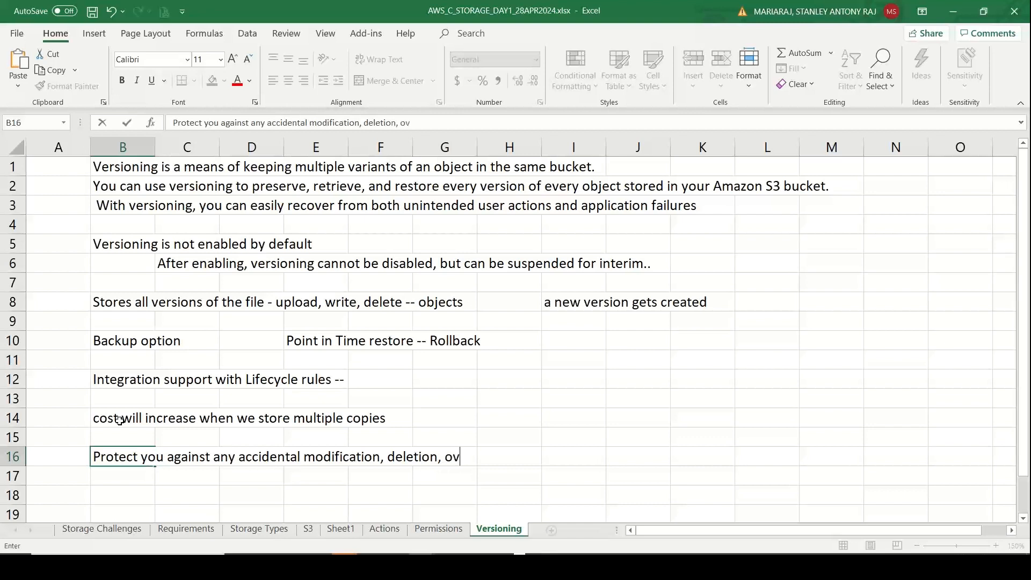
{"action": "type", "text": "erwrite"}
{"action": "key", "text": "Return"}
{"action": "key", "text": "Right"}
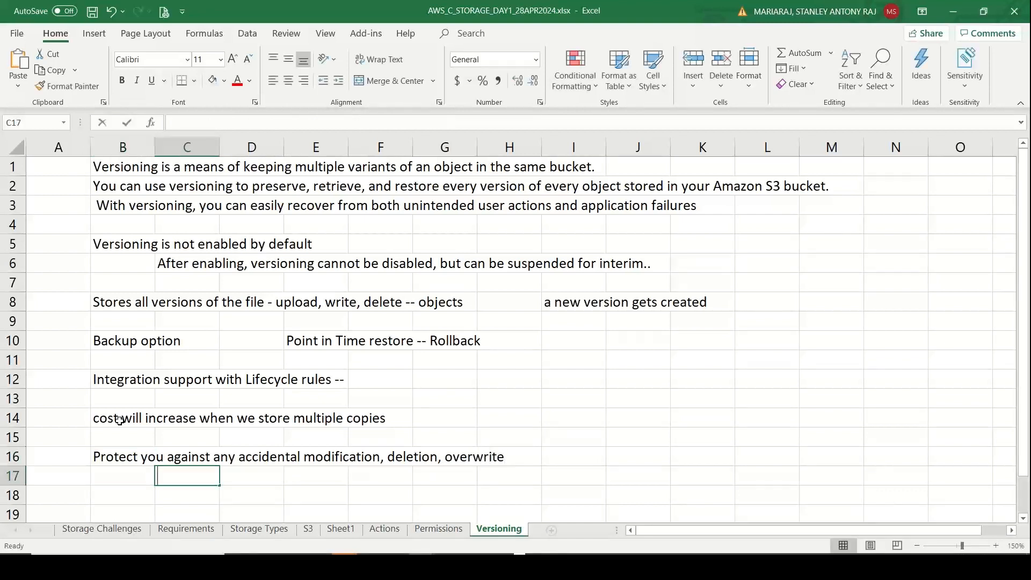
Step: Enter the note "NO impact or performance overhead for existing files" in cell C17 and move down to cell C21
{"action": "type", "text": "NO impact or p"}
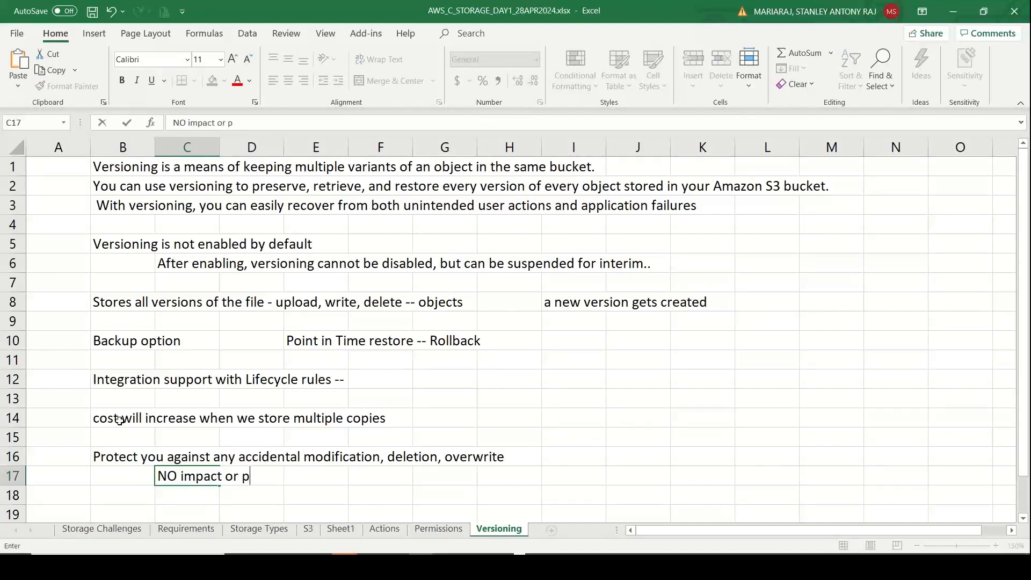
{"action": "type", "text": "erformance "}
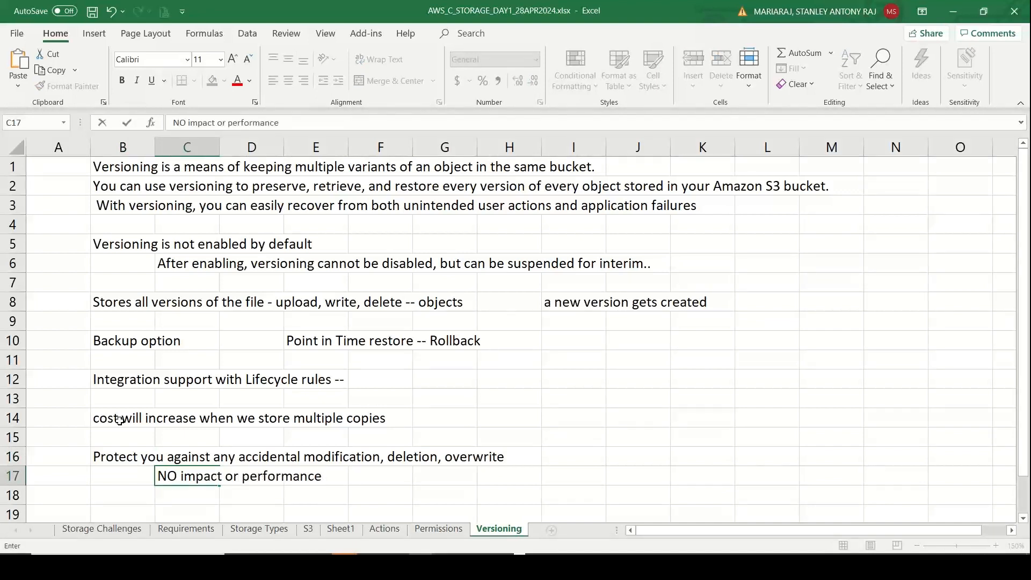
{"action": "type", "text": "overhead for "}
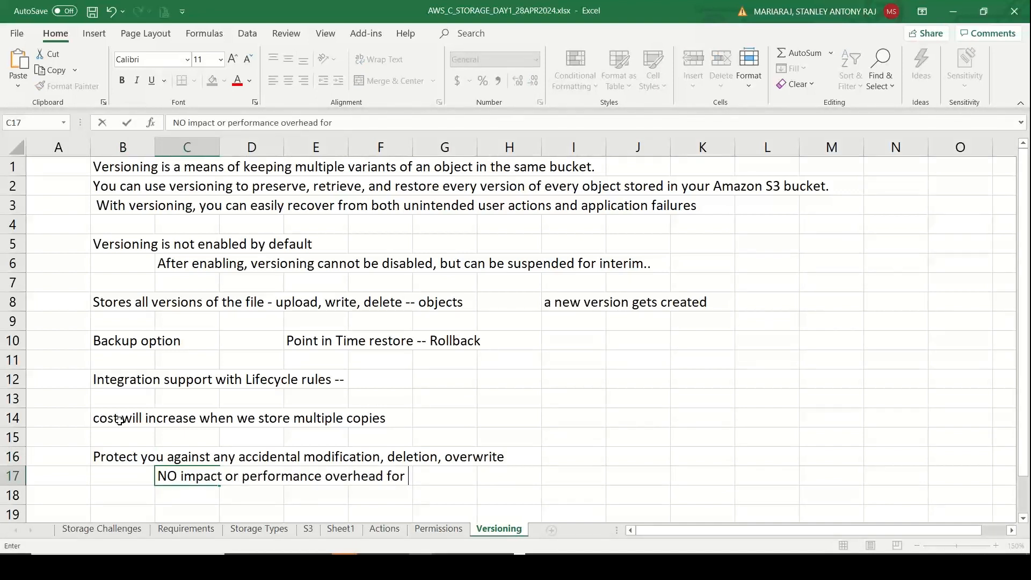
{"action": "type", "text": "existing fil"}
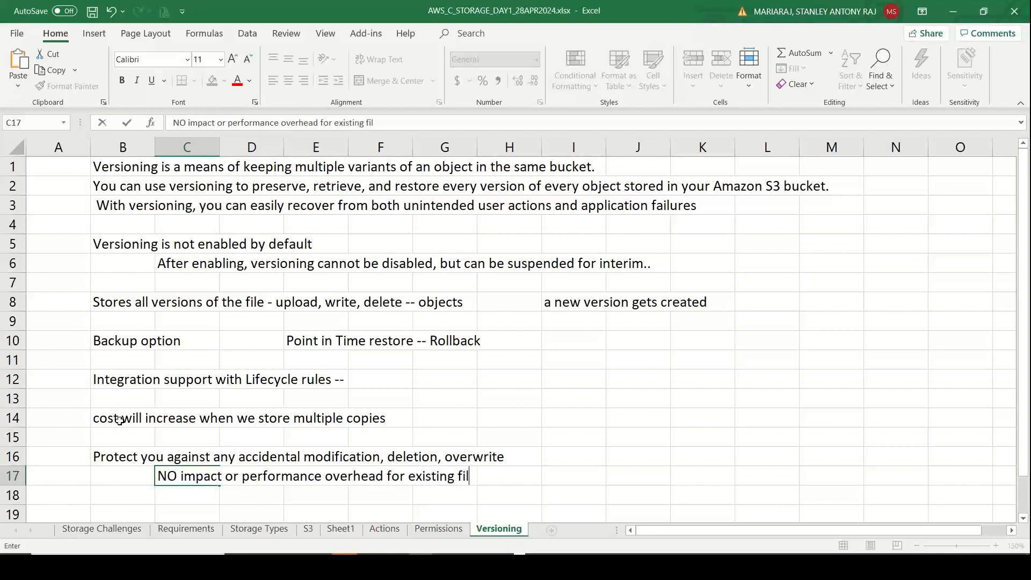
{"action": "type", "text": "es"}
{"action": "key", "text": "Return"}
{"action": "key", "text": "Return"}
{"action": "key", "text": "Return"}
{"action": "key", "text": "Return"}
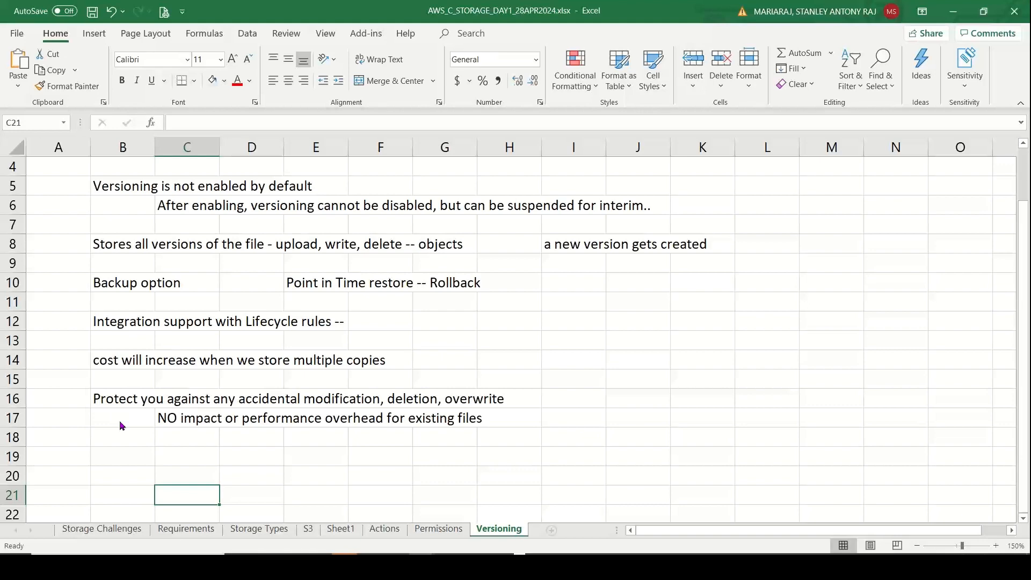
Step: Switch to the S3 console in the browser, leave the std2glaciermove lifecycle rule and view the properties of stangpbucket001
{"action": "key", "text": "alt+Tab"}
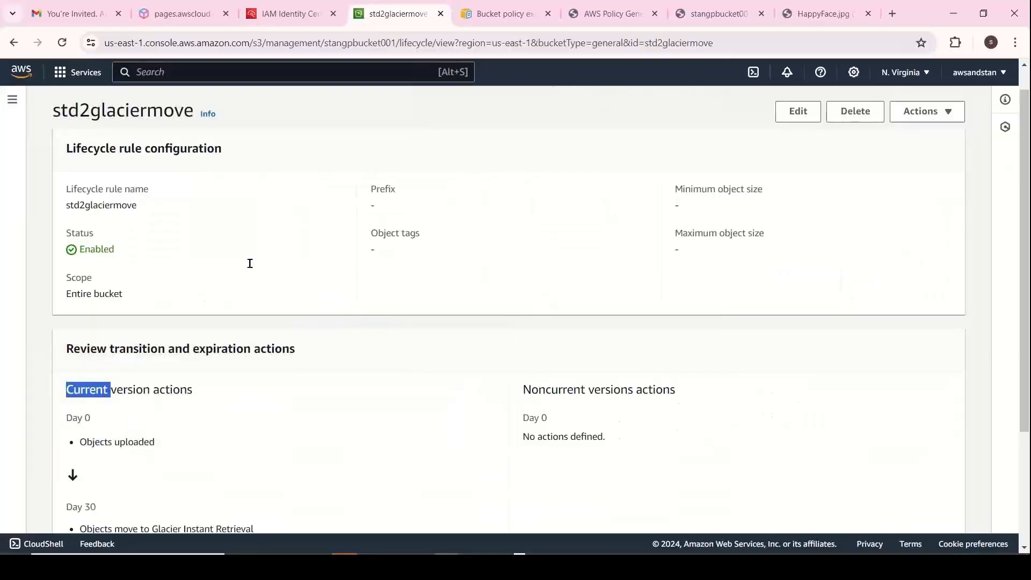
{"action": "scroll", "coordinate": [276, 95], "scroll_direction": "down", "scroll_amount": 3}
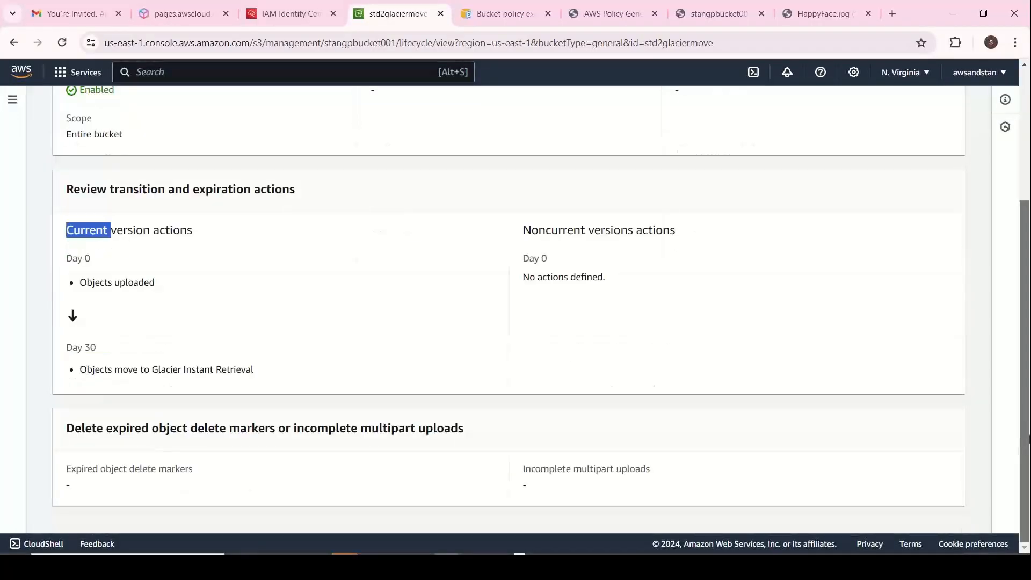
{"action": "scroll", "coordinate": [276, 95], "scroll_direction": "up", "scroll_amount": 4}
{"action": "left_click", "coordinate": [306, 107]}
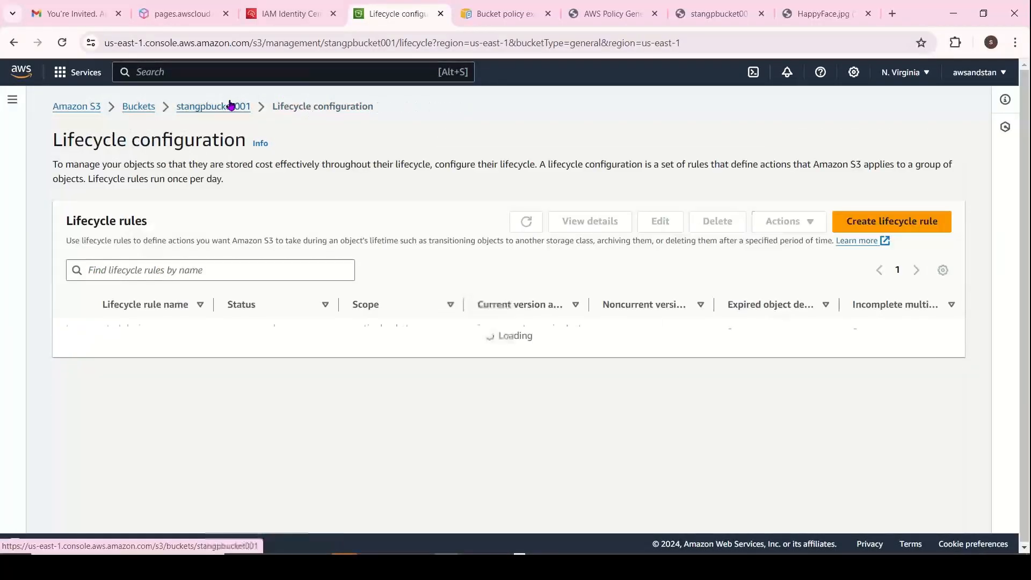
{"action": "left_click", "coordinate": [236, 105]}
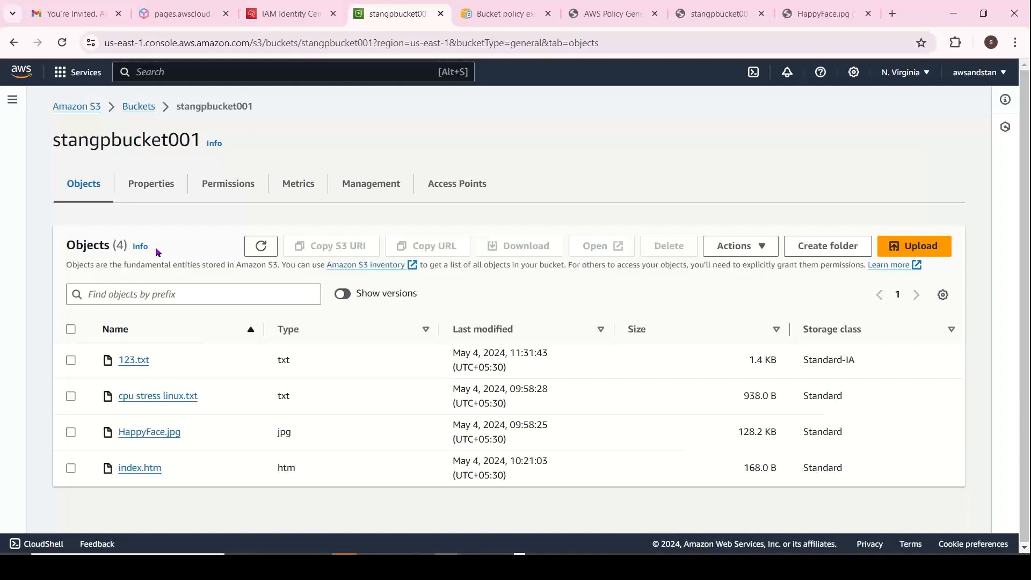
{"action": "left_click", "coordinate": [141, 187]}
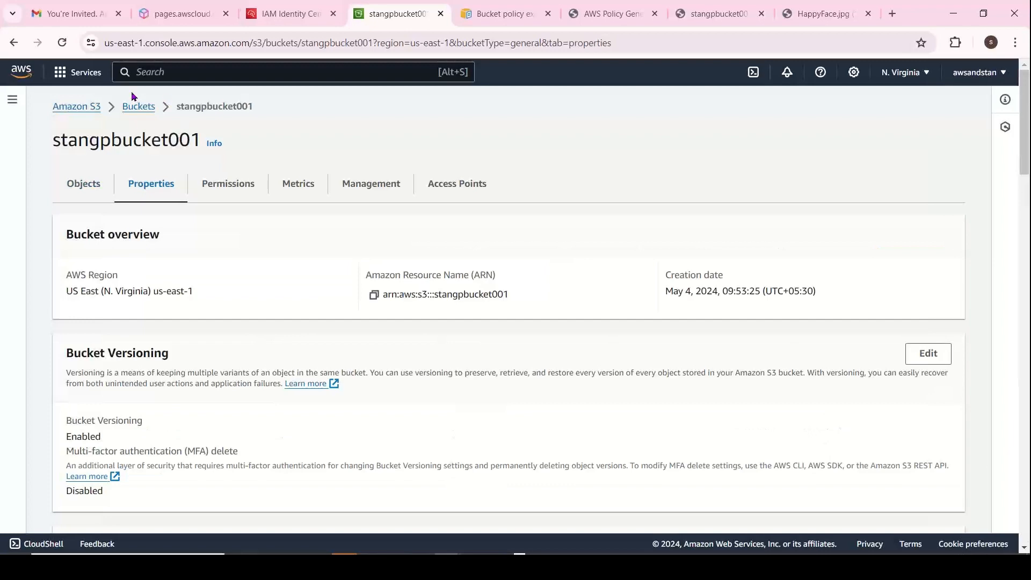
Step: Reopen stangpbucket001 from the list of buckets and select only the object 123.txt
{"action": "left_click", "coordinate": [138, 107]}
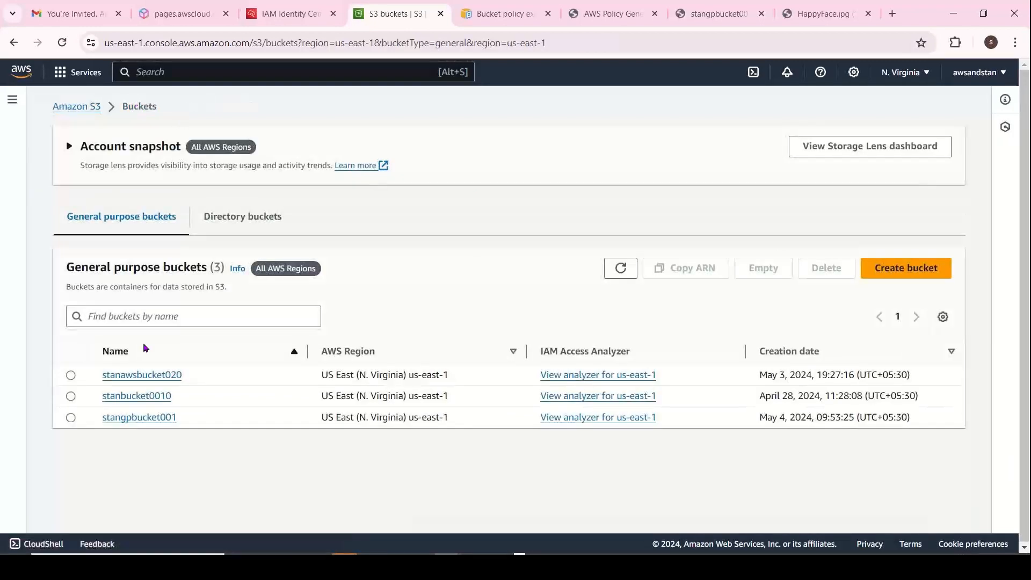
{"action": "left_click", "coordinate": [141, 418]}
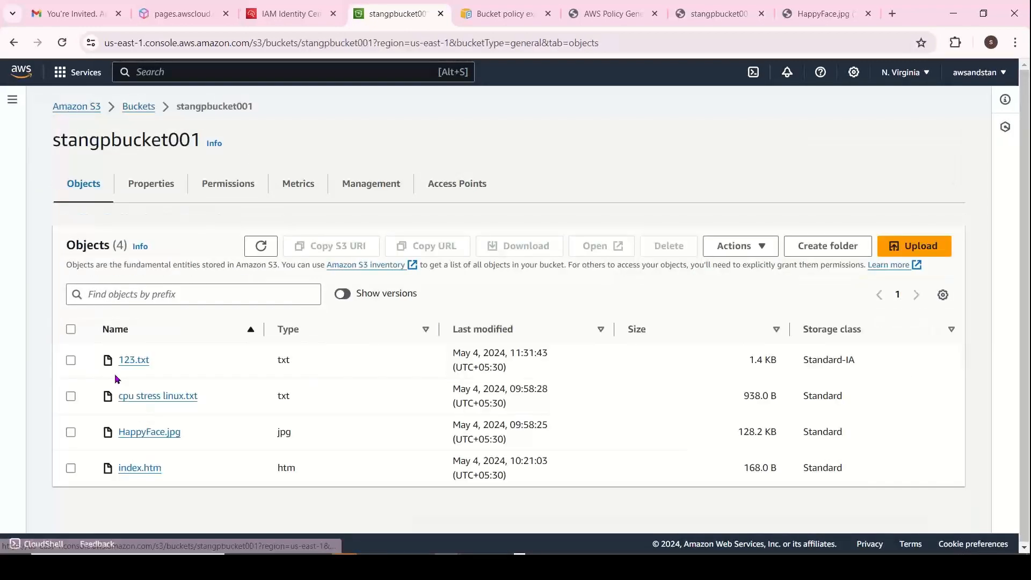
{"action": "left_click", "coordinate": [70, 396]}
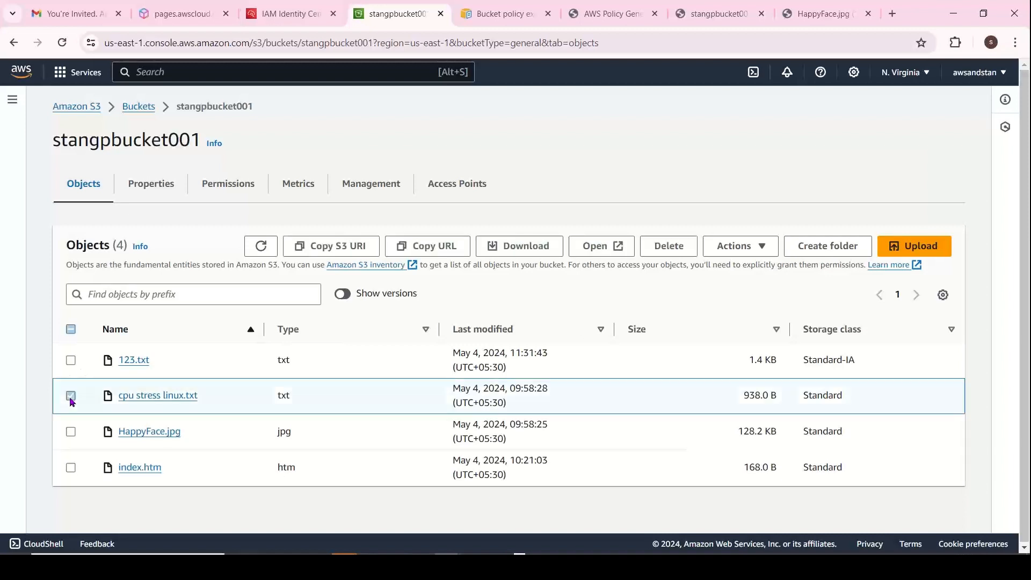
{"action": "left_click", "coordinate": [70, 361]}
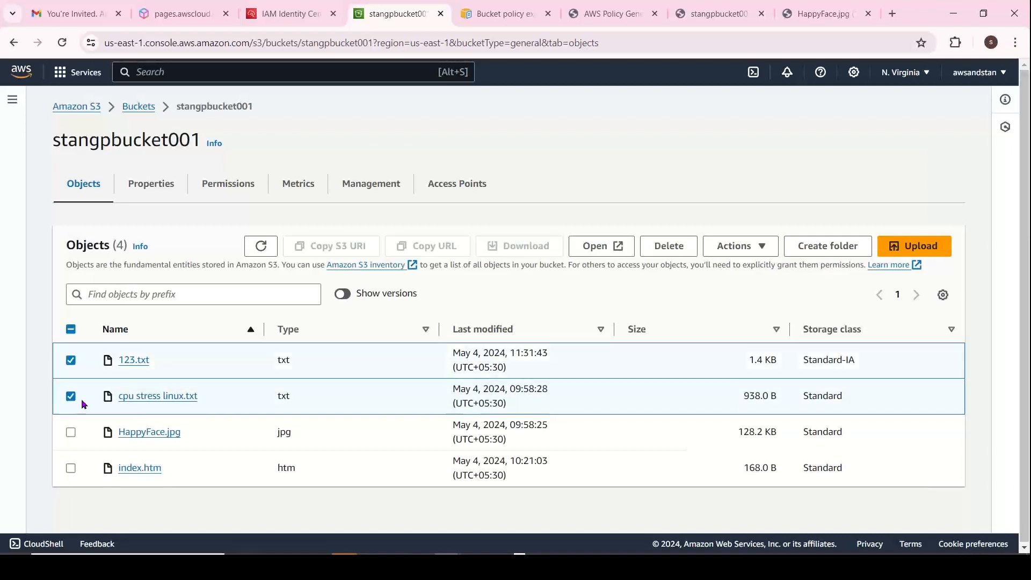
{"action": "left_click", "coordinate": [70, 396]}
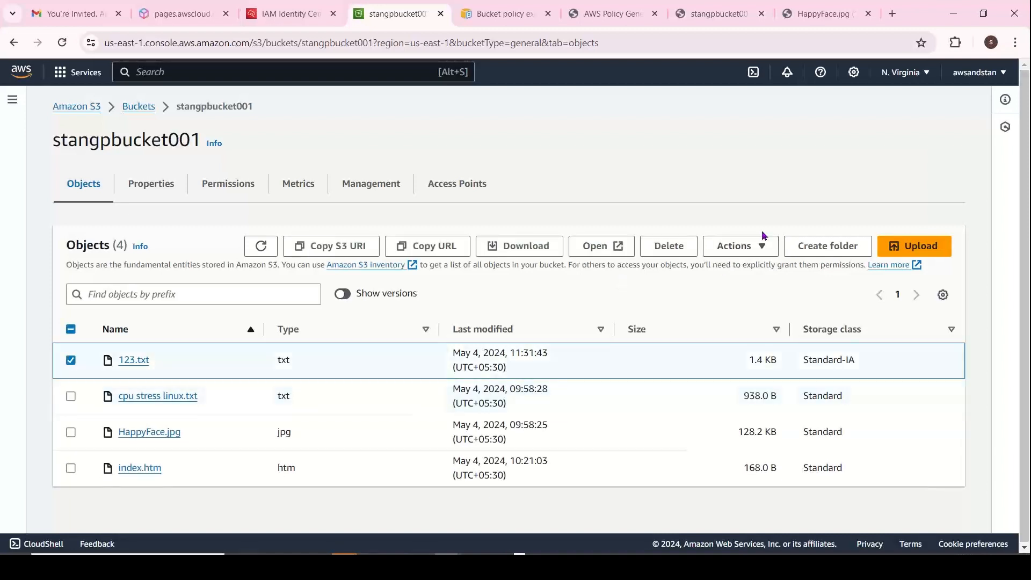
Step: Look through the actions available for 123.txt without applying any of them
{"action": "left_click", "coordinate": [738, 252]}
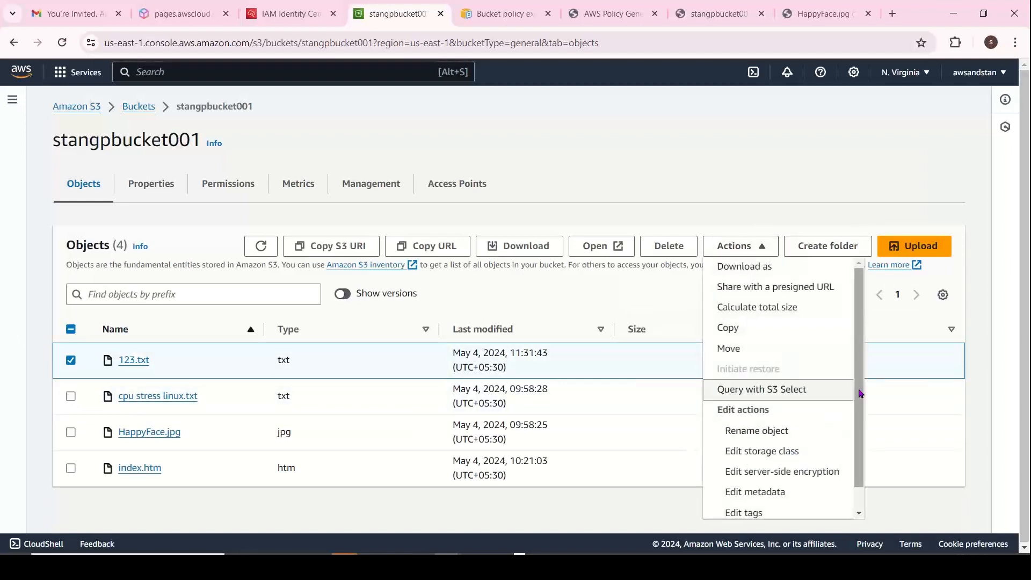
{"action": "left_click_drag", "start_coordinate": [859, 391], "coordinate": [855, 416]}
{"action": "left_click", "coordinate": [694, 156]}
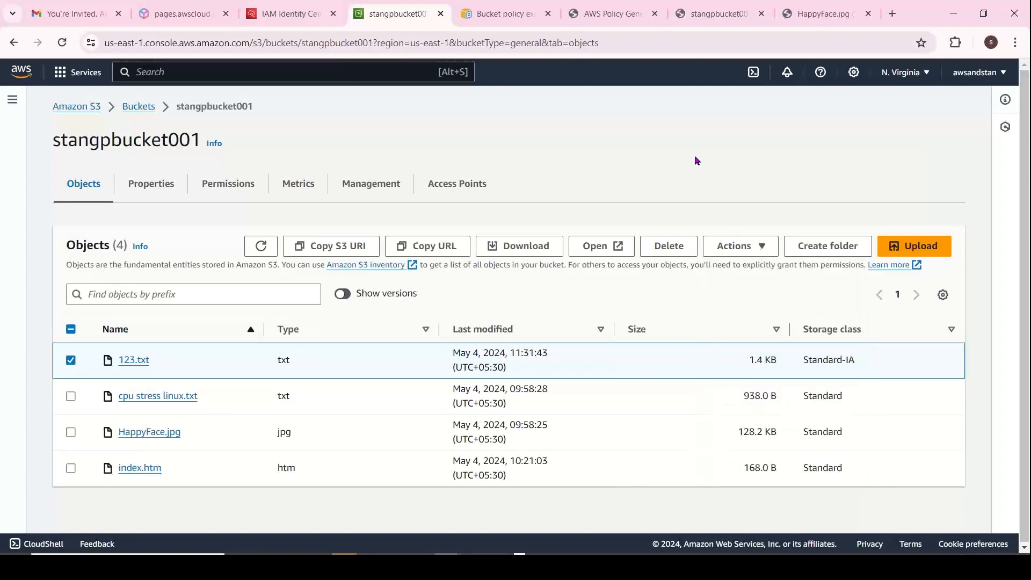